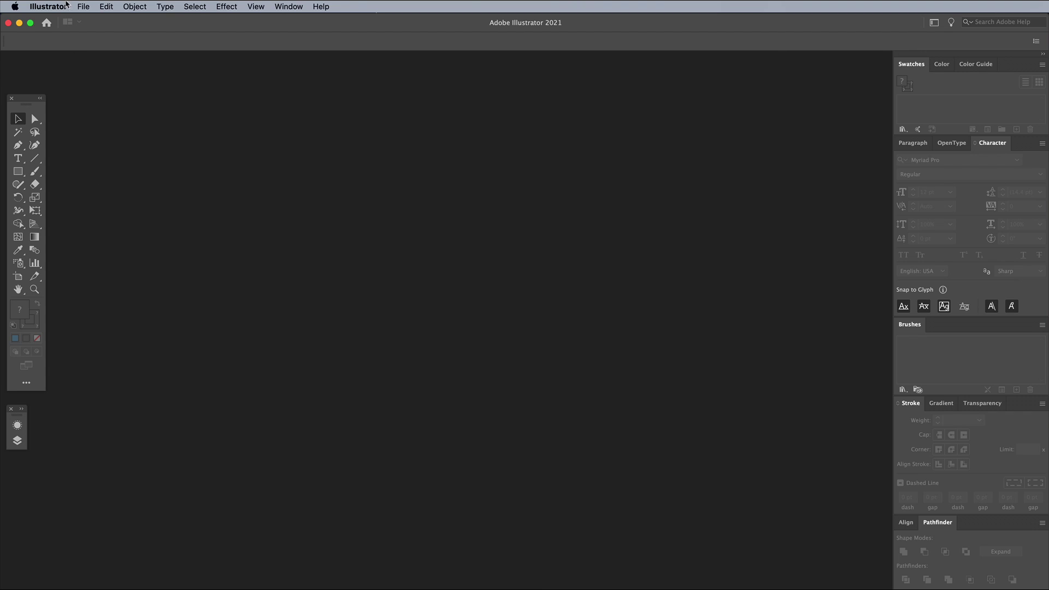
# Step: Create a new 841.89 × 595.28 px document in Pixels units and hide its artboards
pyautogui.click(83, 6)
pyautogui.click(91, 20)
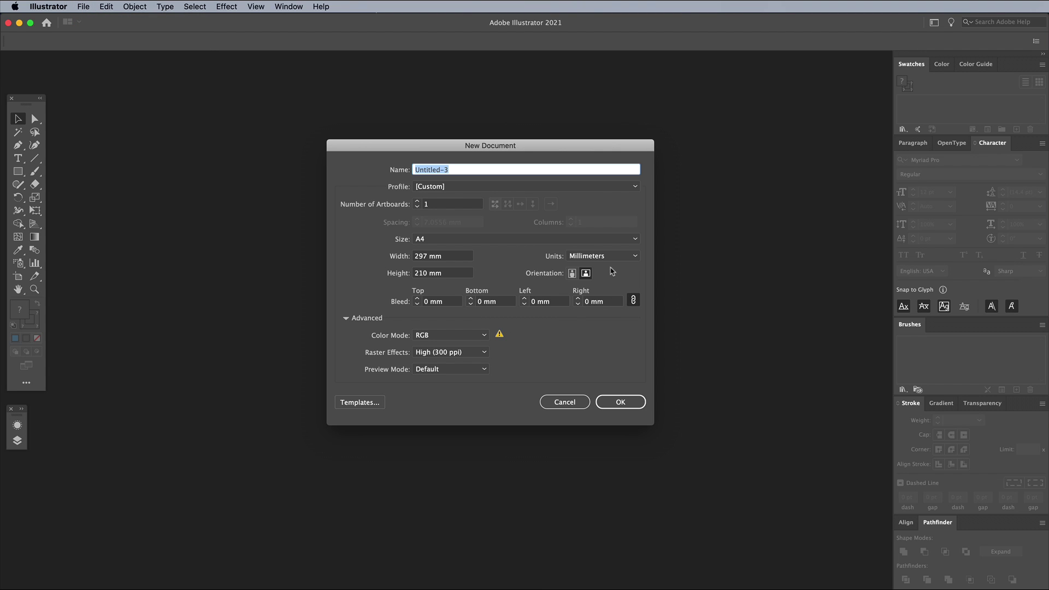
pyautogui.click(610, 257)
pyautogui.click(595, 267)
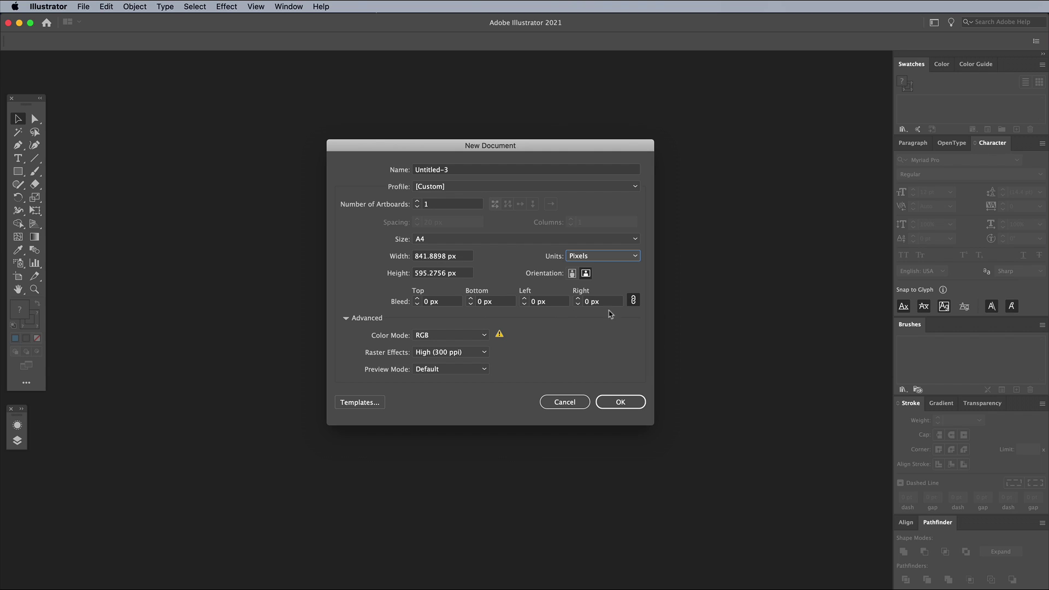
pyautogui.click(620, 401)
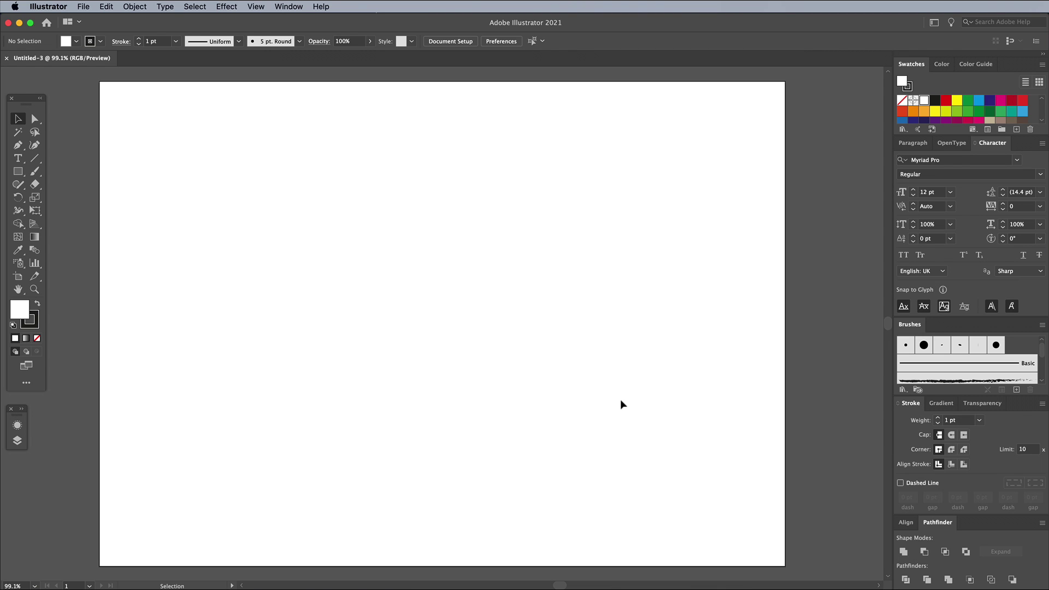
pyautogui.click(256, 7)
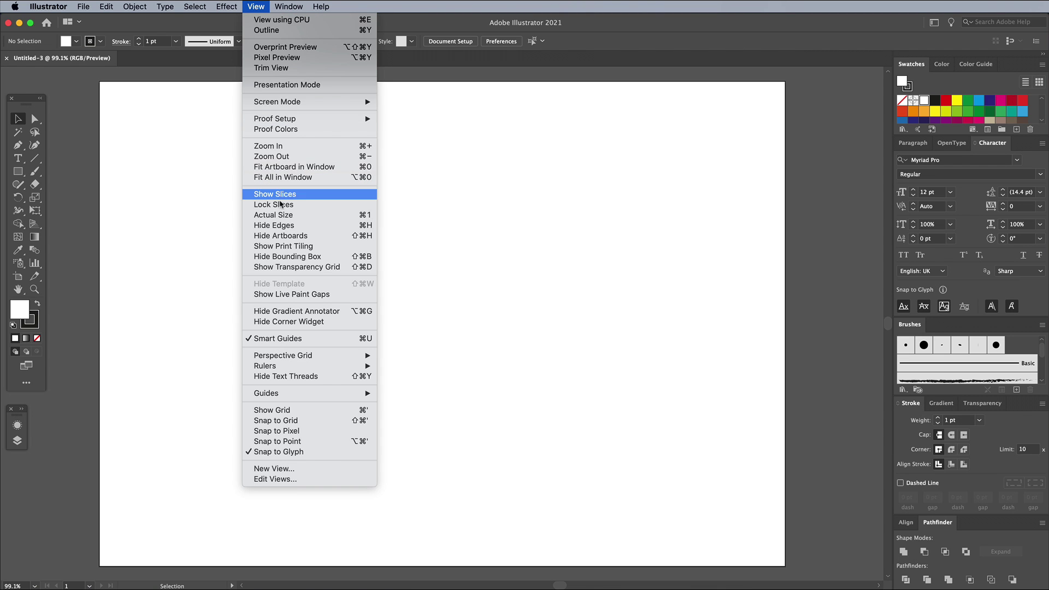
pyautogui.click(285, 235)
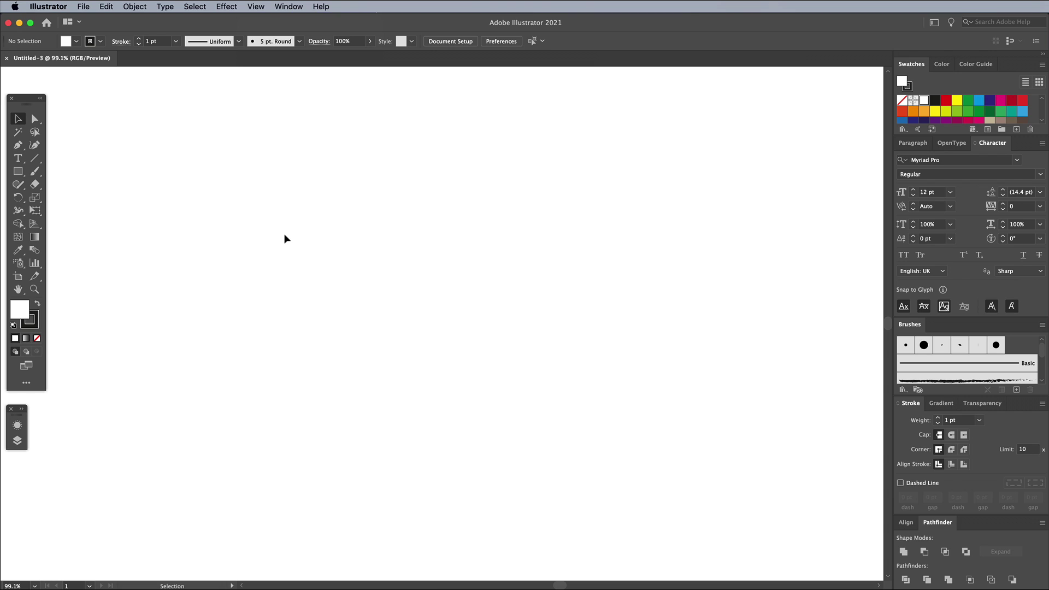
# Step: Draw a tall rectangle near the centre of the page
pyautogui.click(18, 171)
pyautogui.moveTo(356, 185); pyautogui.dragTo(465, 348)
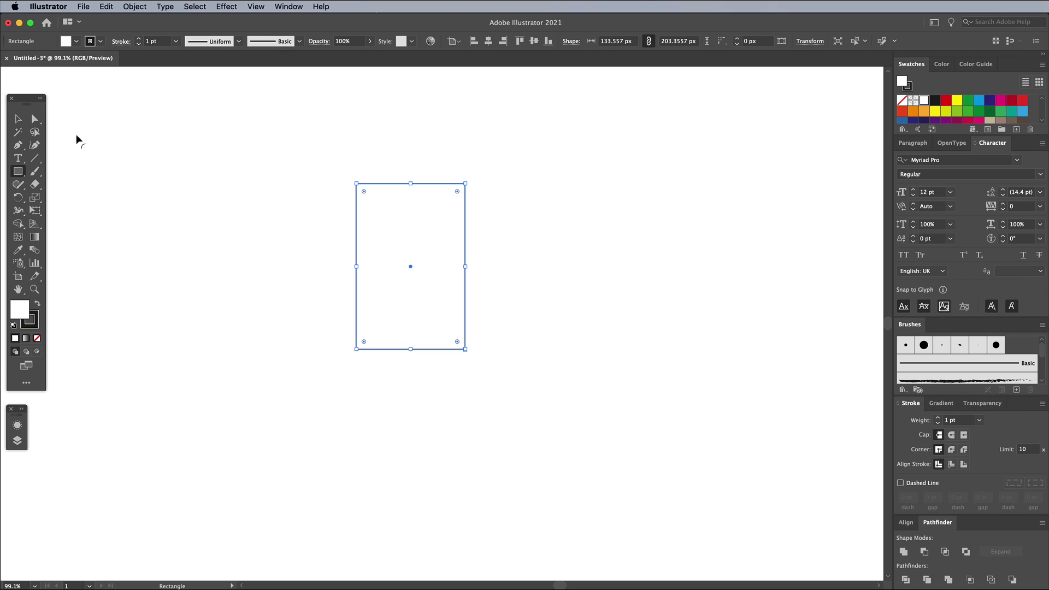
pyautogui.click(35, 118)
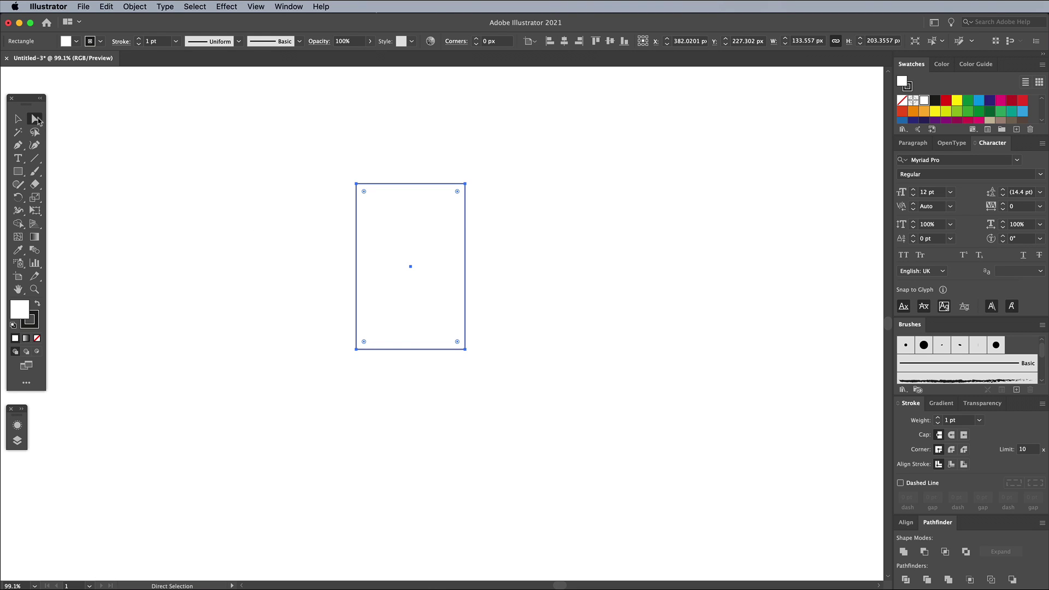
pyautogui.click(288, 190)
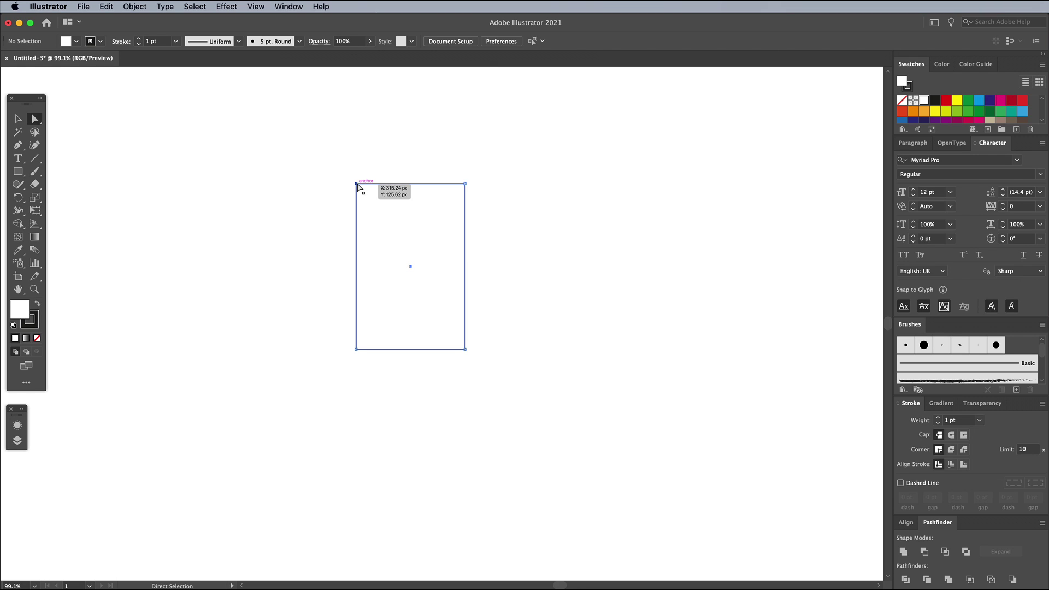
# Step: Round the rectangle's top-left and bottom-right corners to 133.557 px arcs
pyautogui.click(363, 191)
pyautogui.moveTo(364, 192); pyautogui.dragTo(527, 296)
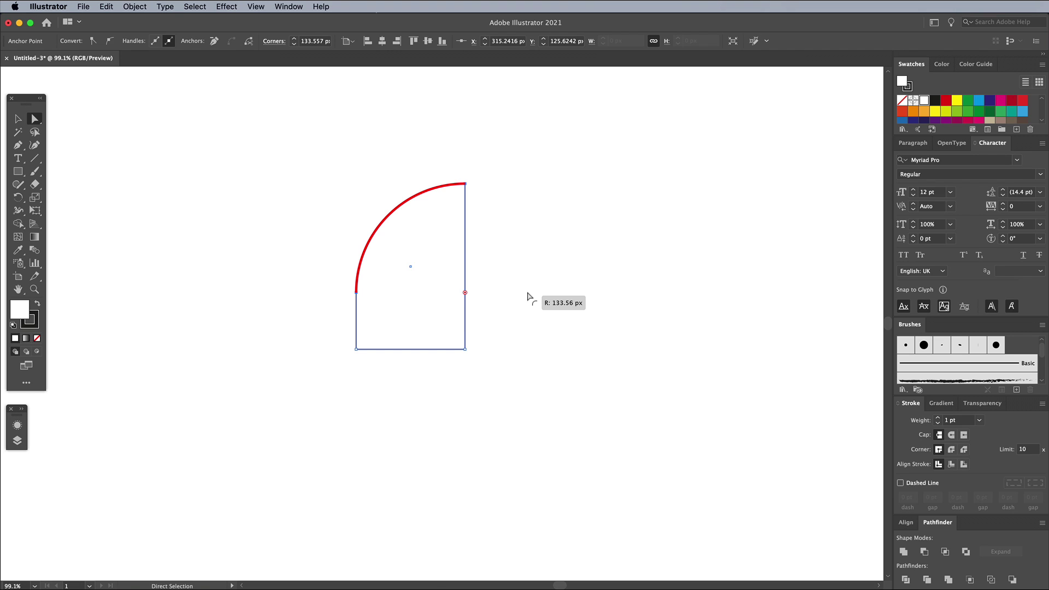
pyautogui.moveTo(527, 297); pyautogui.dragTo(528, 296)
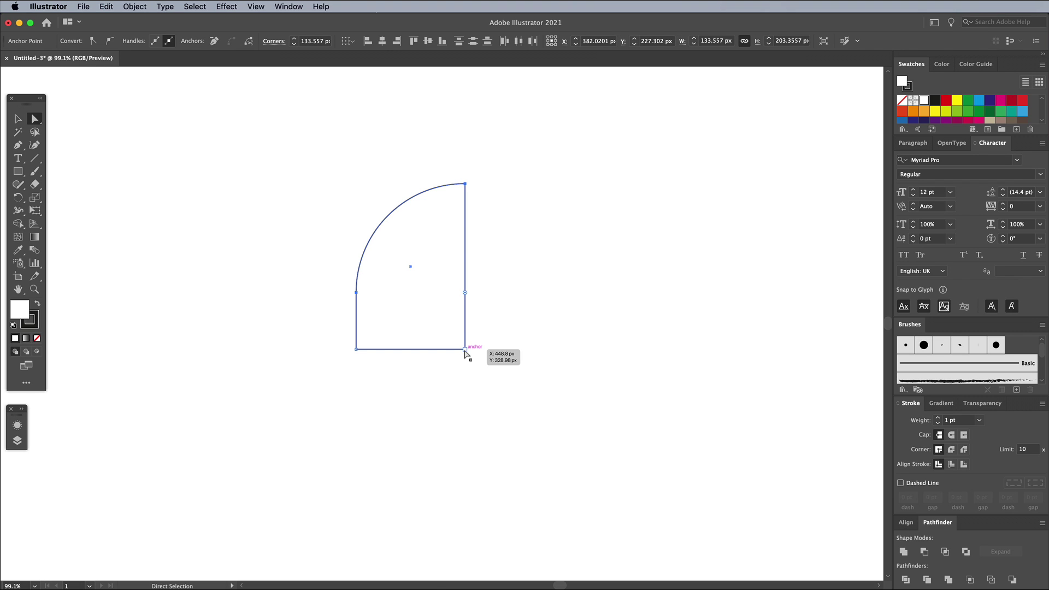
pyautogui.click(464, 349)
pyautogui.click(465, 350)
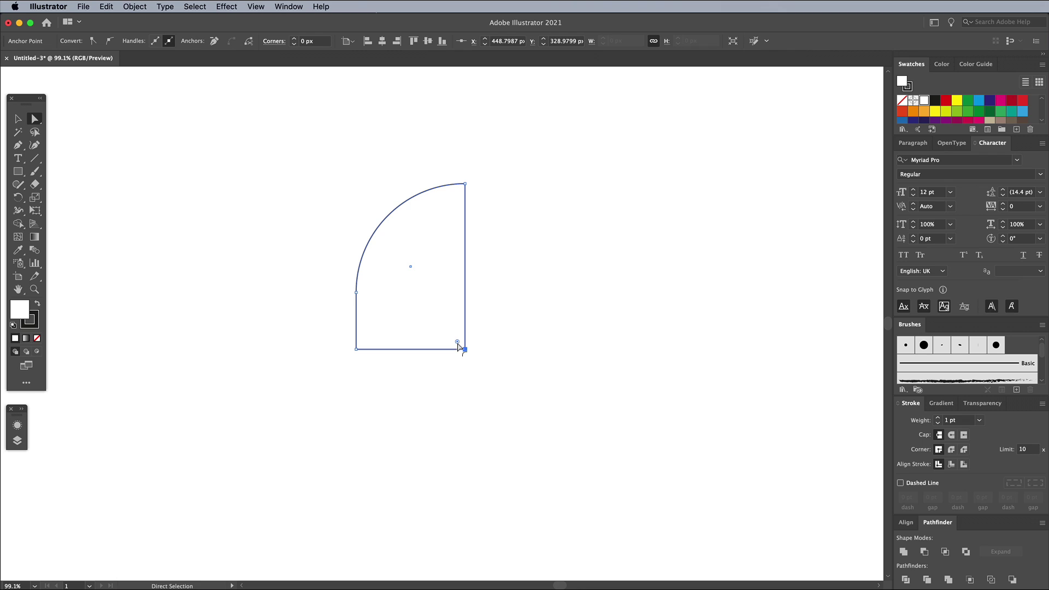
pyautogui.moveTo(458, 343); pyautogui.dragTo(311, 224)
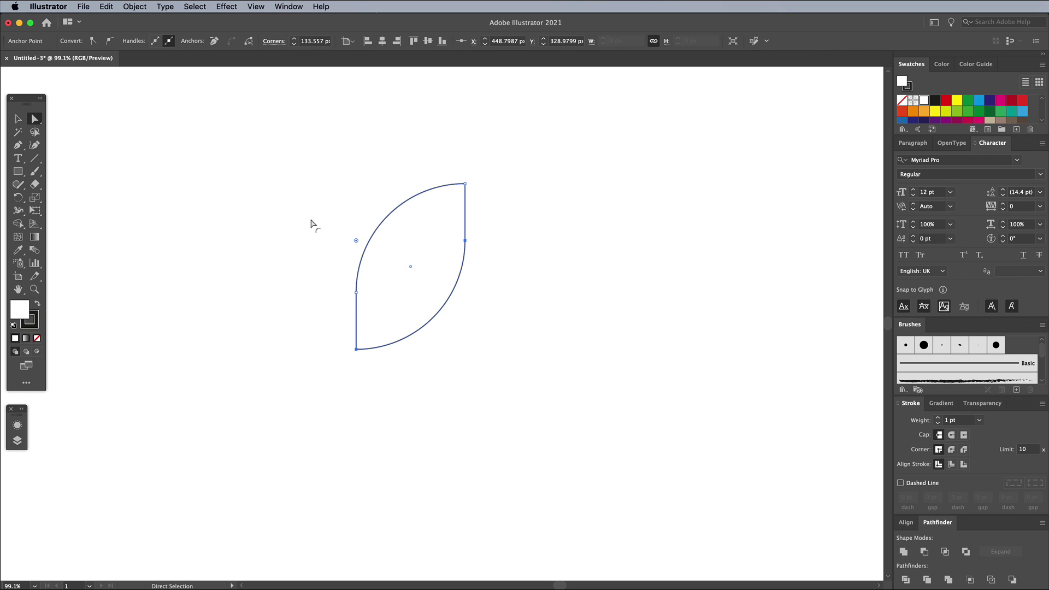
# Step: Make a horizontally reflected copy of the leaf and move it to the left
pyautogui.click(530, 305)
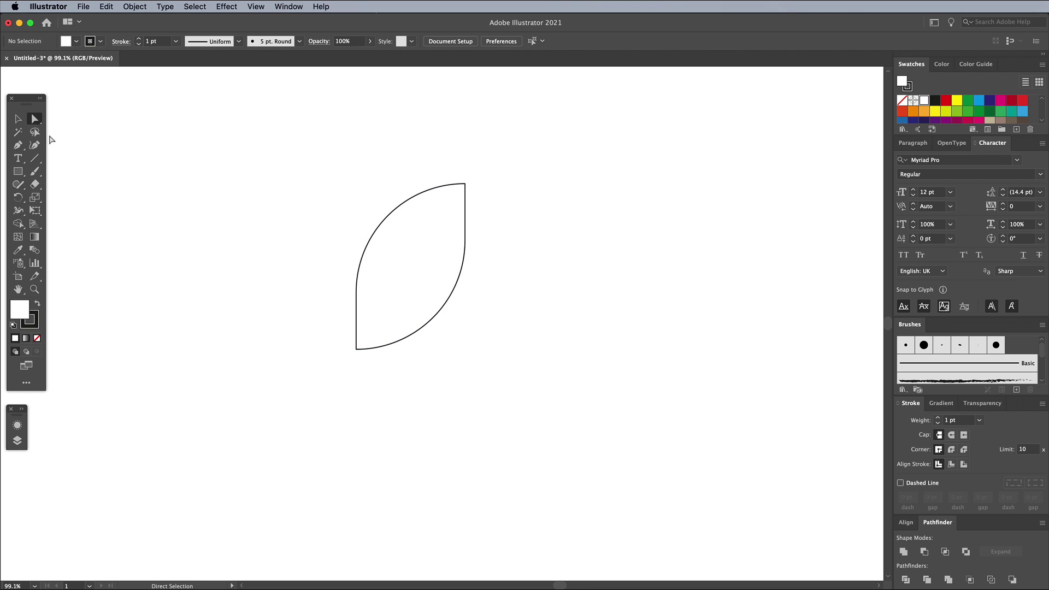
pyautogui.click(21, 119)
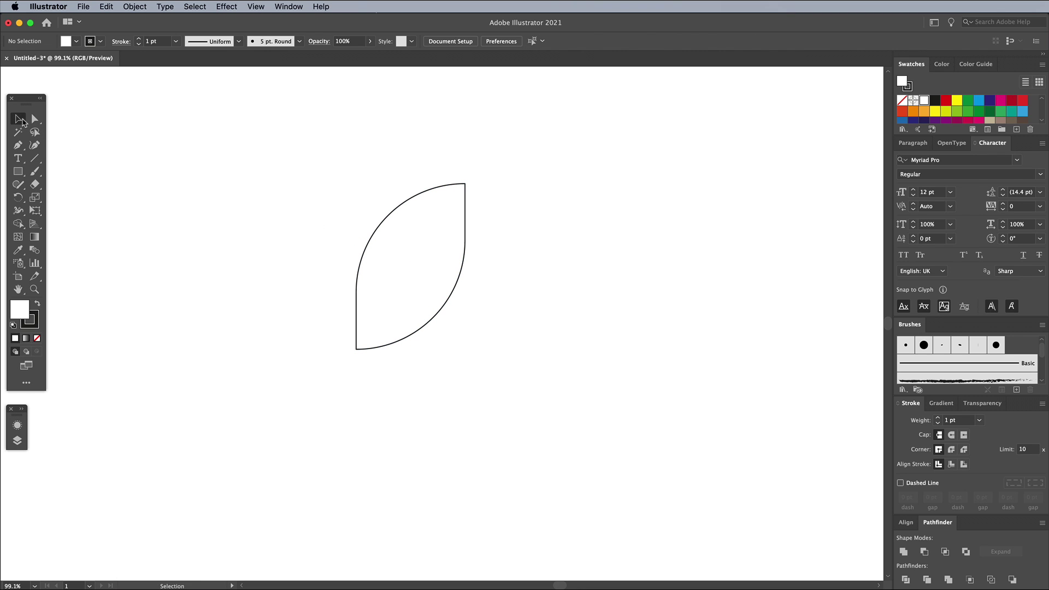
pyautogui.click(391, 212)
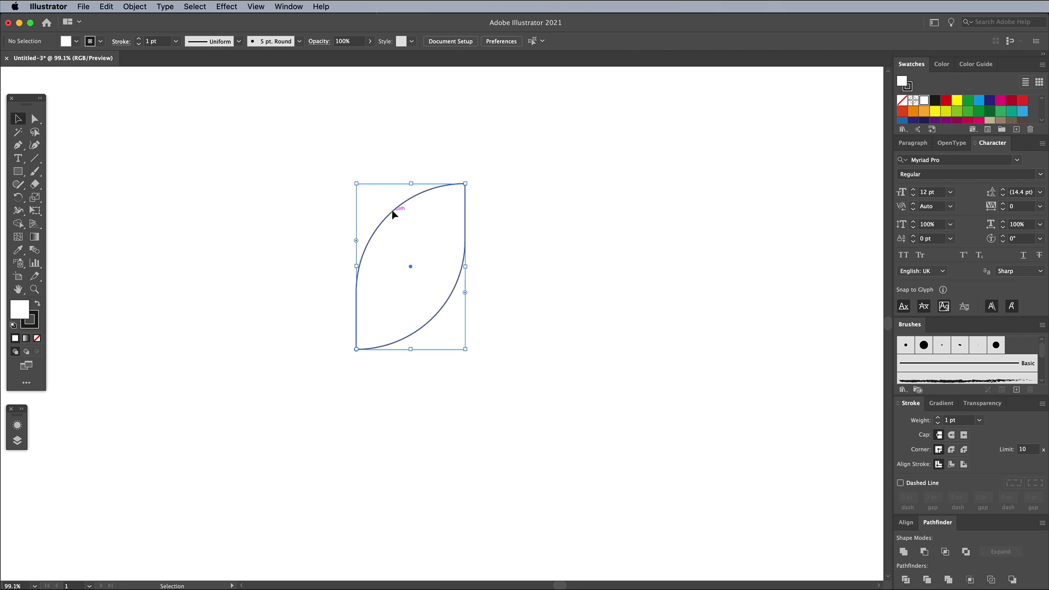
pyautogui.click(134, 6)
pyautogui.moveTo(143, 19)
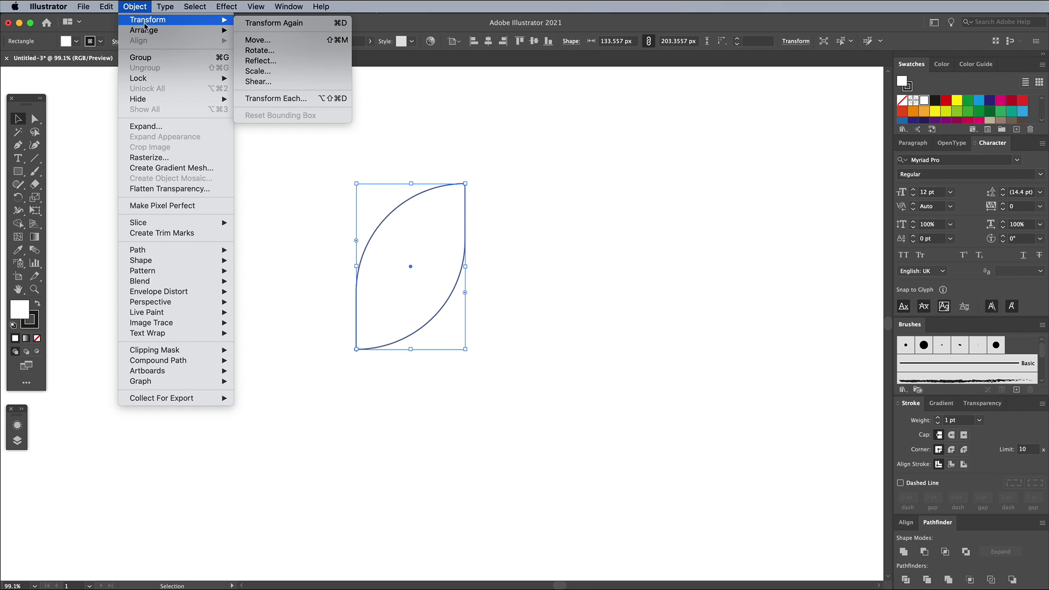
pyautogui.click(261, 61)
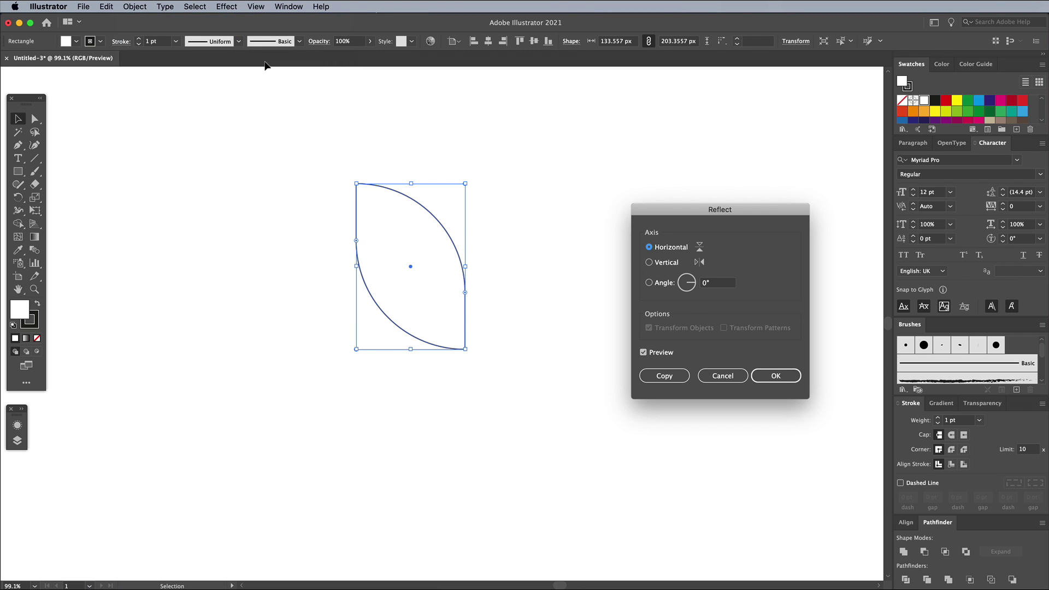
pyautogui.click(663, 376)
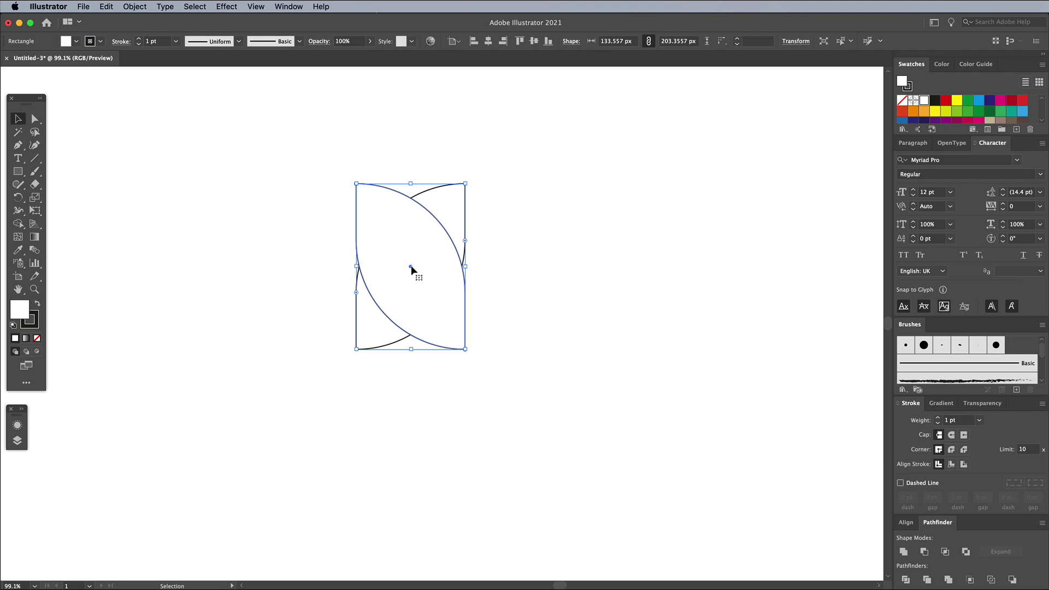
pyautogui.moveTo(411, 267); pyautogui.dragTo(302, 268)
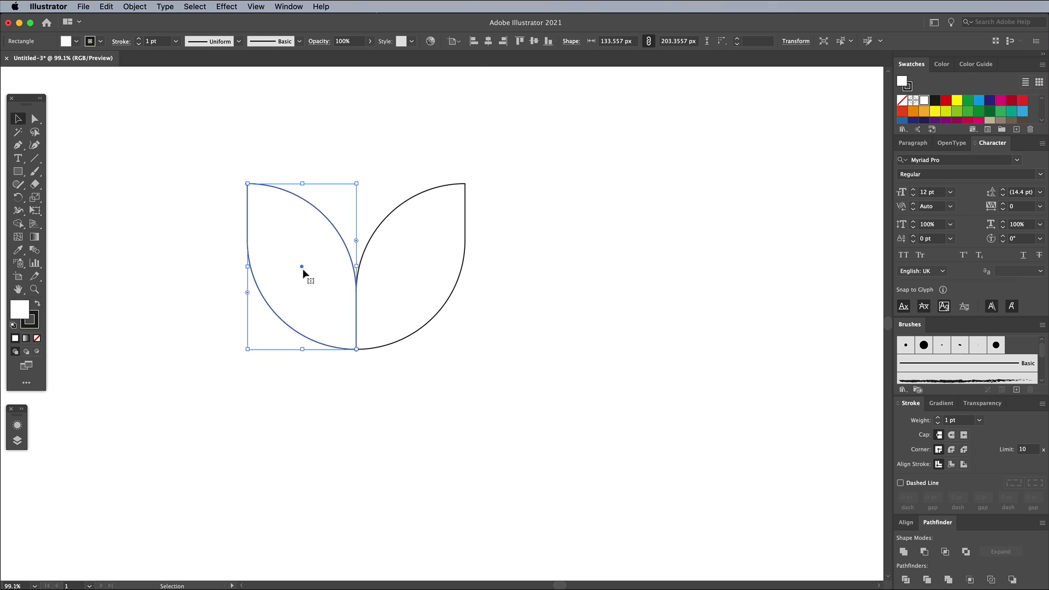
# Step: Duplicate a leaf upward between the pair and send it to the back
pyautogui.moveTo(463, 257); pyautogui.dragTo(429, 203)
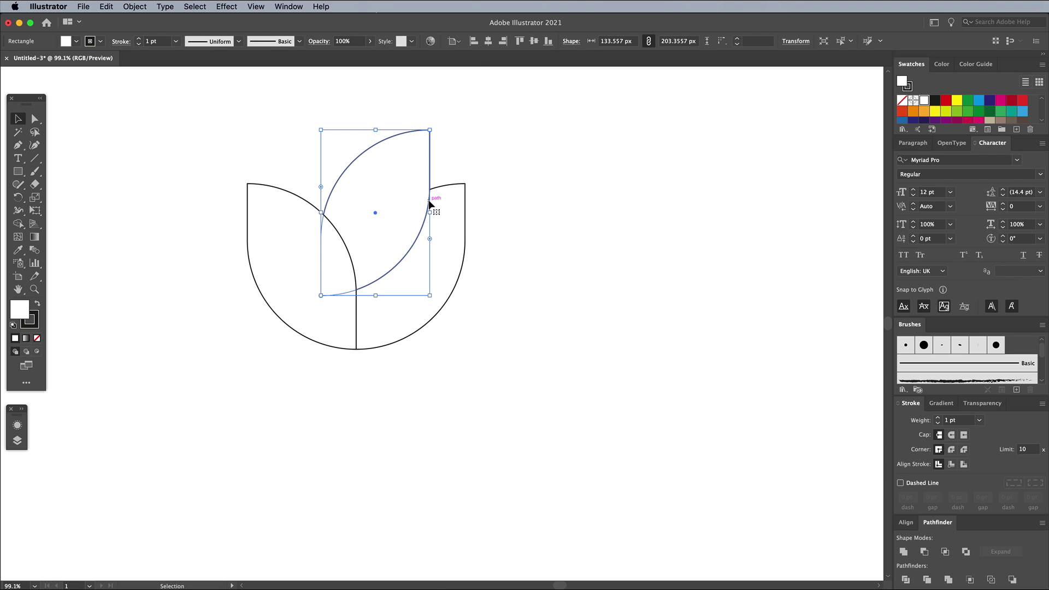
pyautogui.rightClick(394, 189)
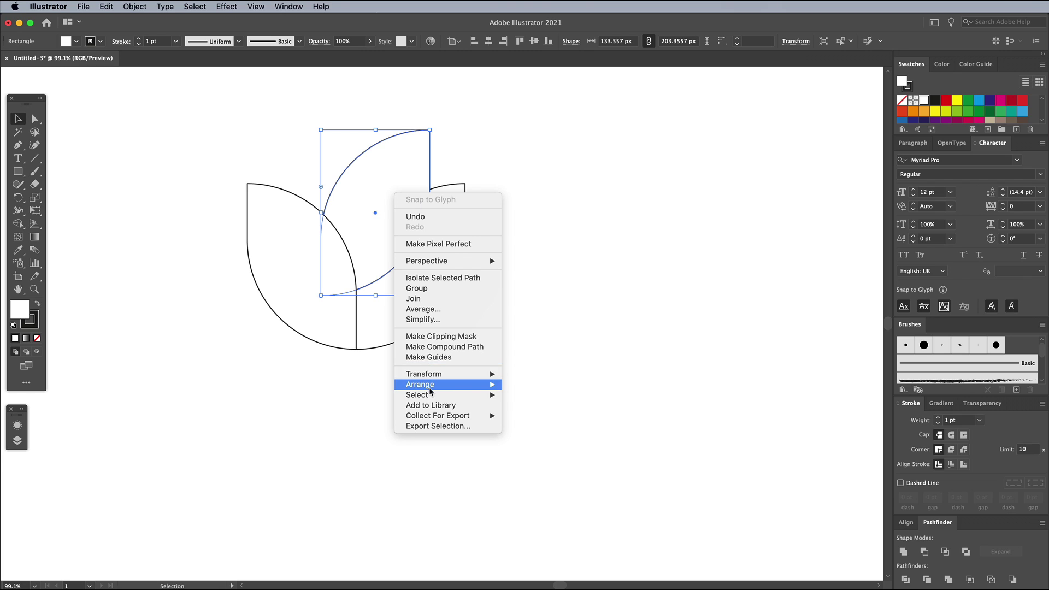
pyautogui.moveTo(431, 387)
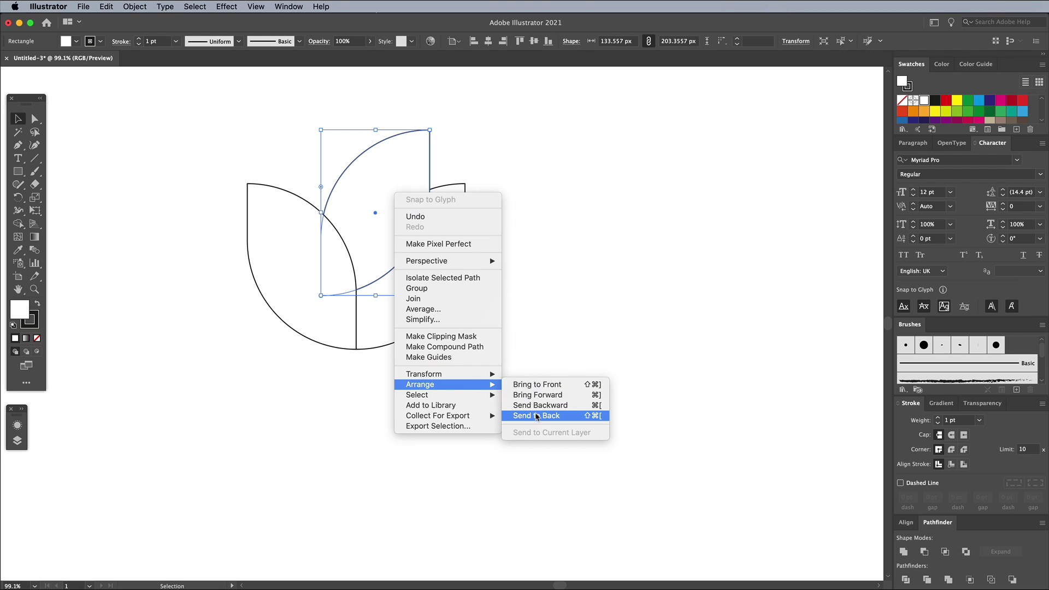
pyautogui.click(537, 415)
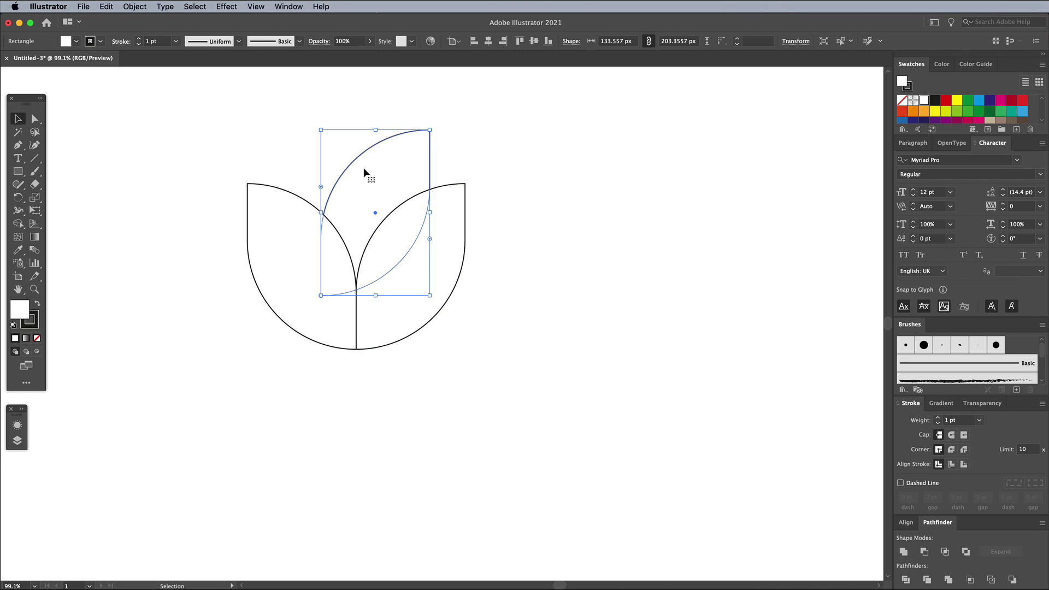
# Step: Reflect another leaf copy, send it behind, and centre it as an inner petal
pyautogui.moveTo(357, 162); pyautogui.dragTo(296, 149)
pyautogui.click(135, 7)
pyautogui.moveTo(136, 20)
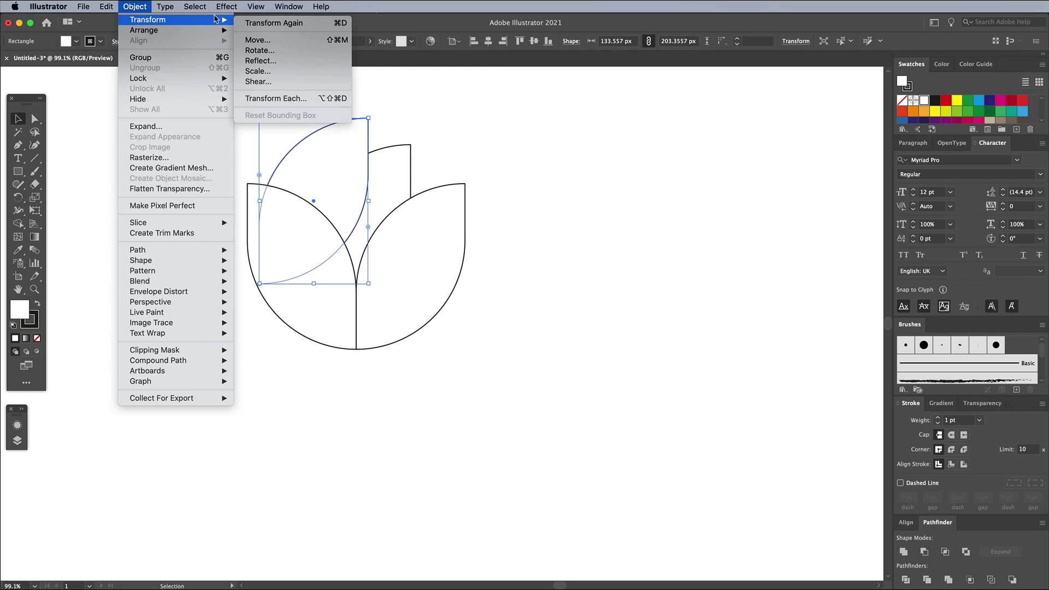
pyautogui.click(266, 63)
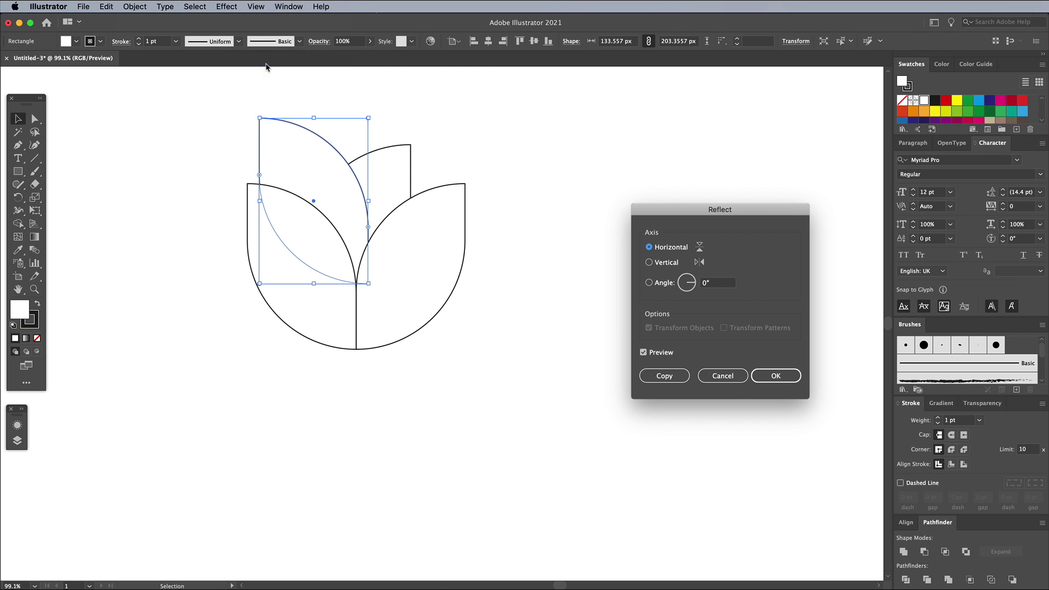
pyautogui.click(773, 374)
pyautogui.rightClick(316, 167)
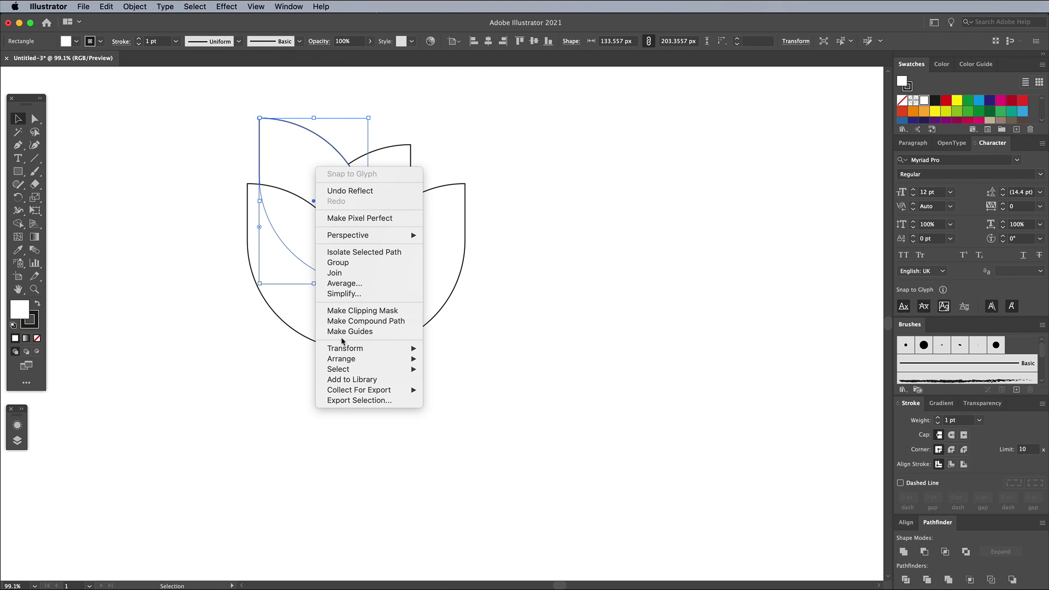
pyautogui.moveTo(347, 359)
pyautogui.click(446, 390)
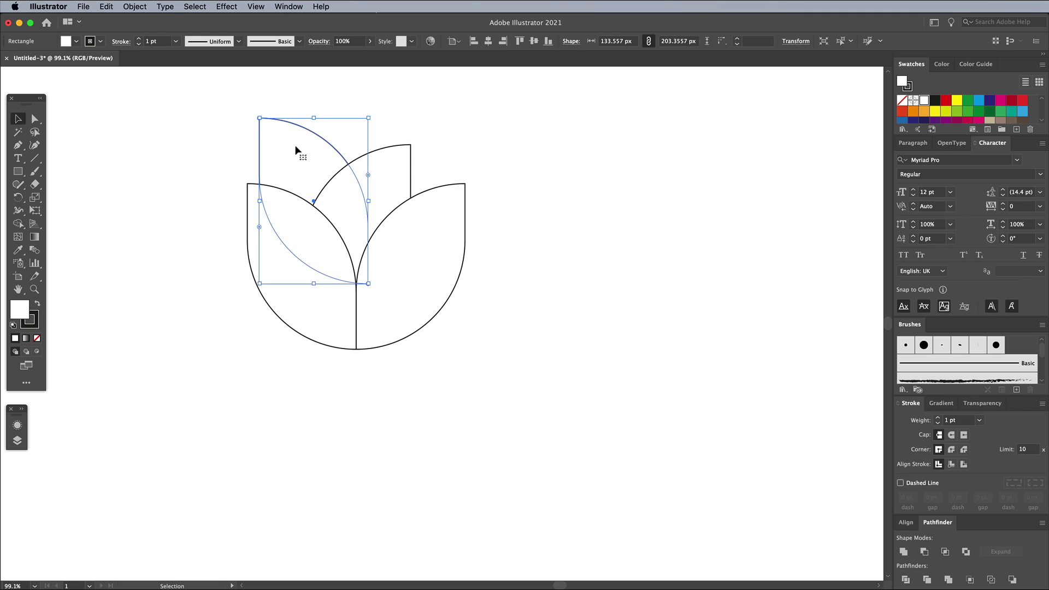
pyautogui.moveTo(307, 151); pyautogui.dragTo(339, 175)
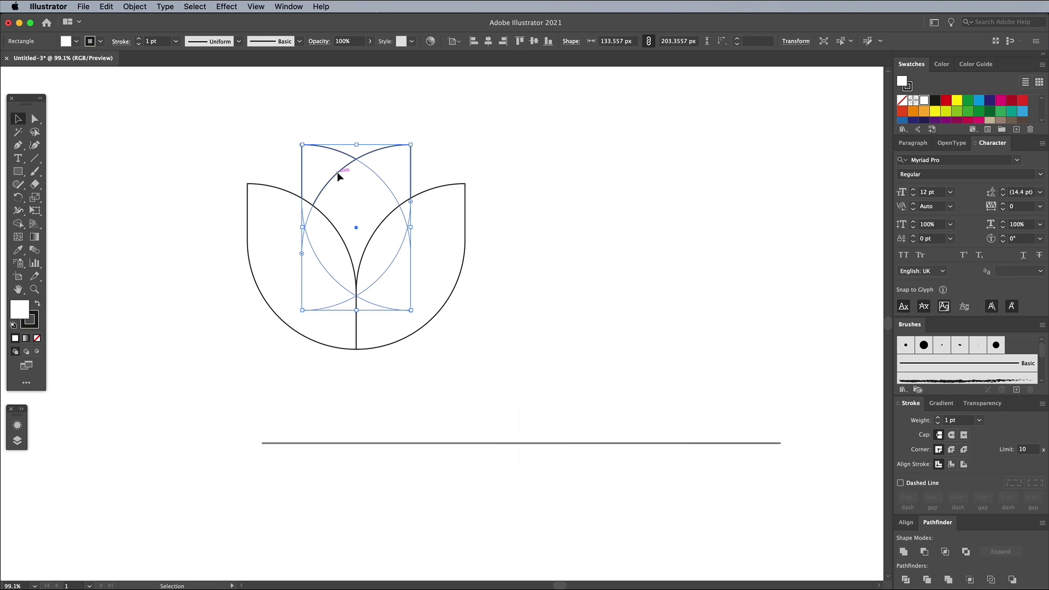
# Step: Draw a 22.82 × 405.96 px stem rectangle whose top meets the tulip's base
pyautogui.click(510, 256)
pyautogui.hscroll(-5, 510, 256)
pyautogui.scroll(-4, 510, 256)
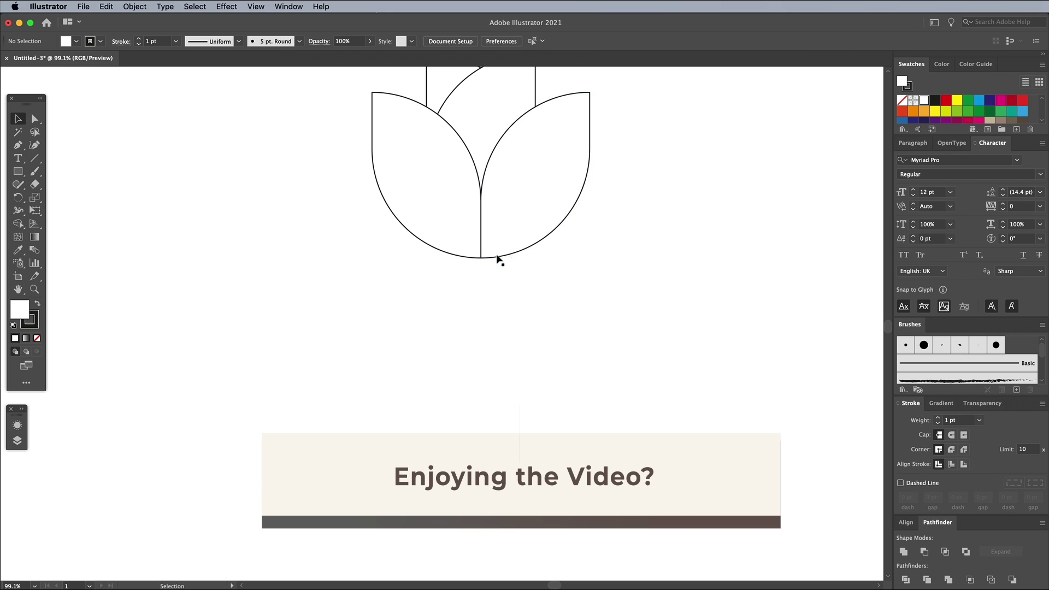
pyautogui.click(18, 171)
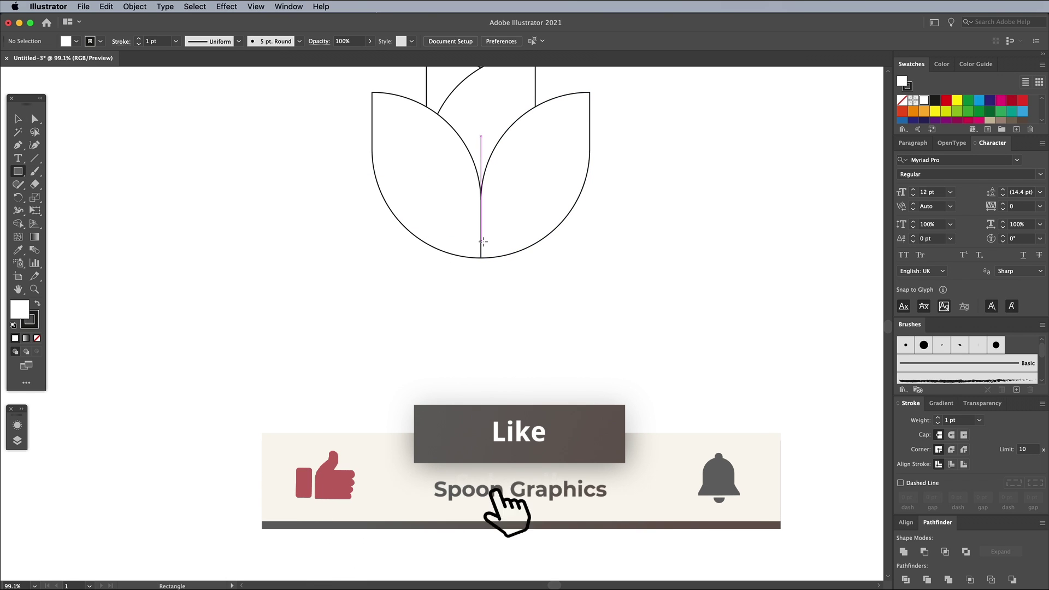
pyautogui.moveTo(481, 241); pyautogui.dragTo(490, 450)
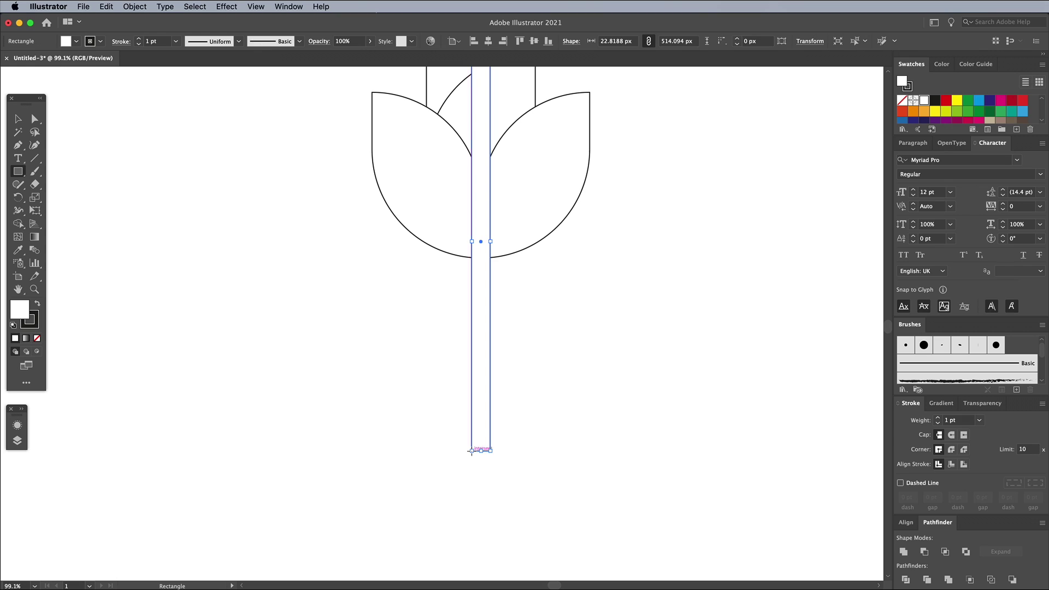
pyautogui.click(20, 124)
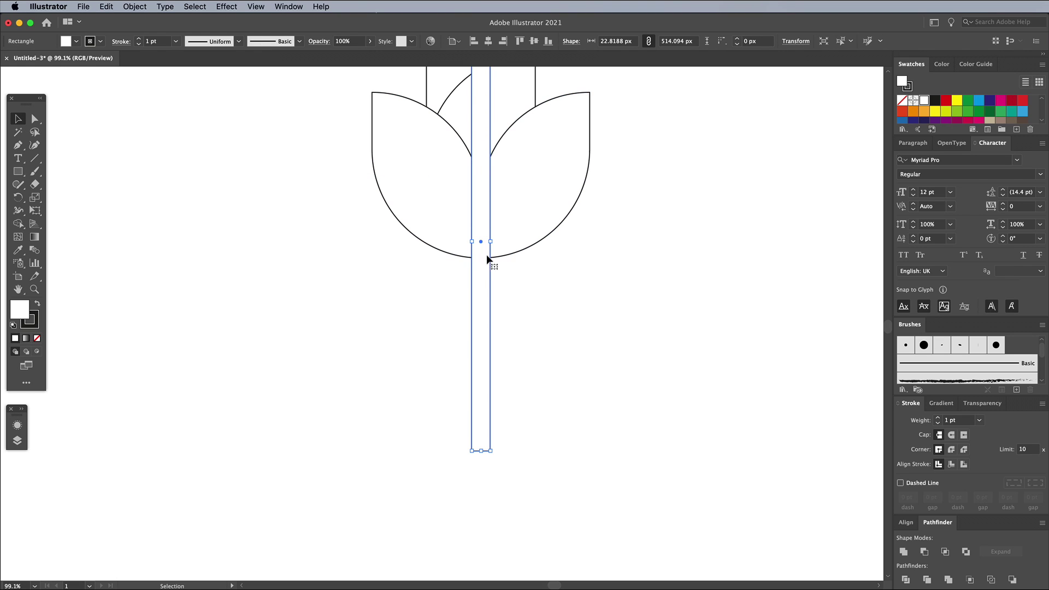
pyautogui.moveTo(480, 241); pyautogui.dragTo(480, 360)
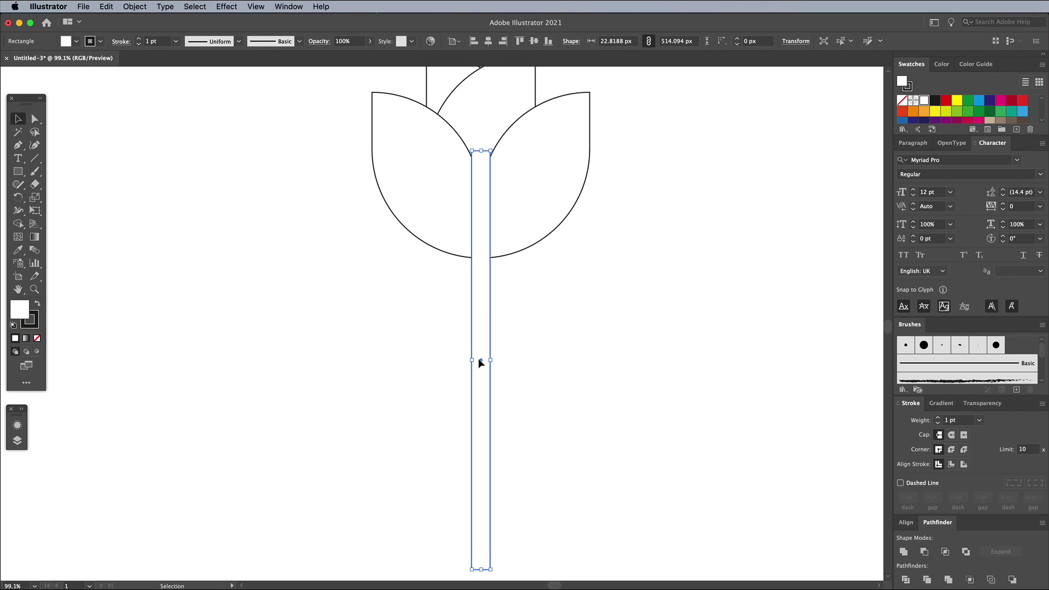
pyautogui.moveTo(482, 149); pyautogui.dragTo(485, 239)
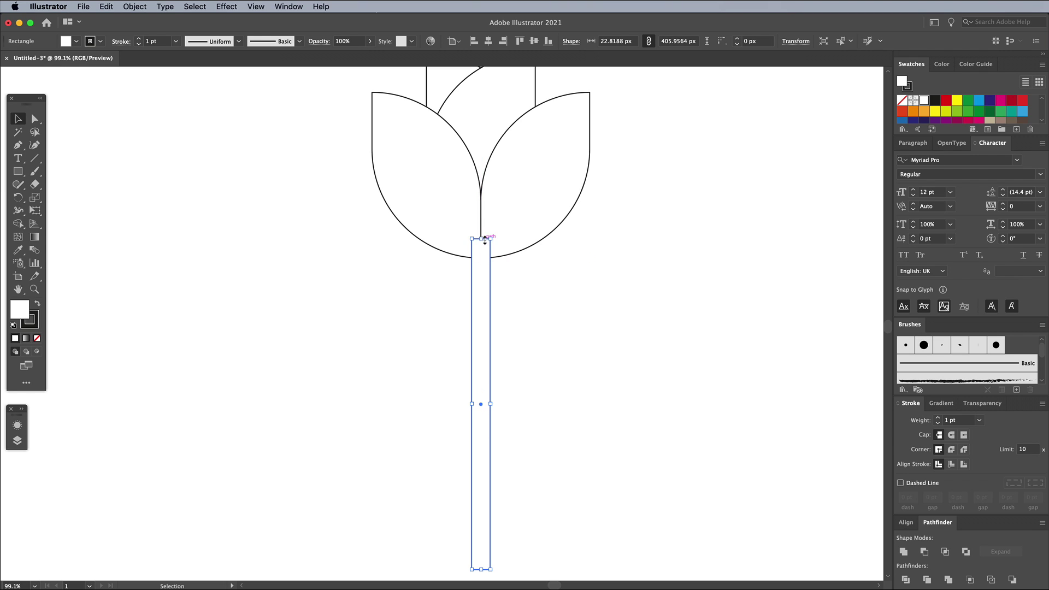
pyautogui.press('super+minus')
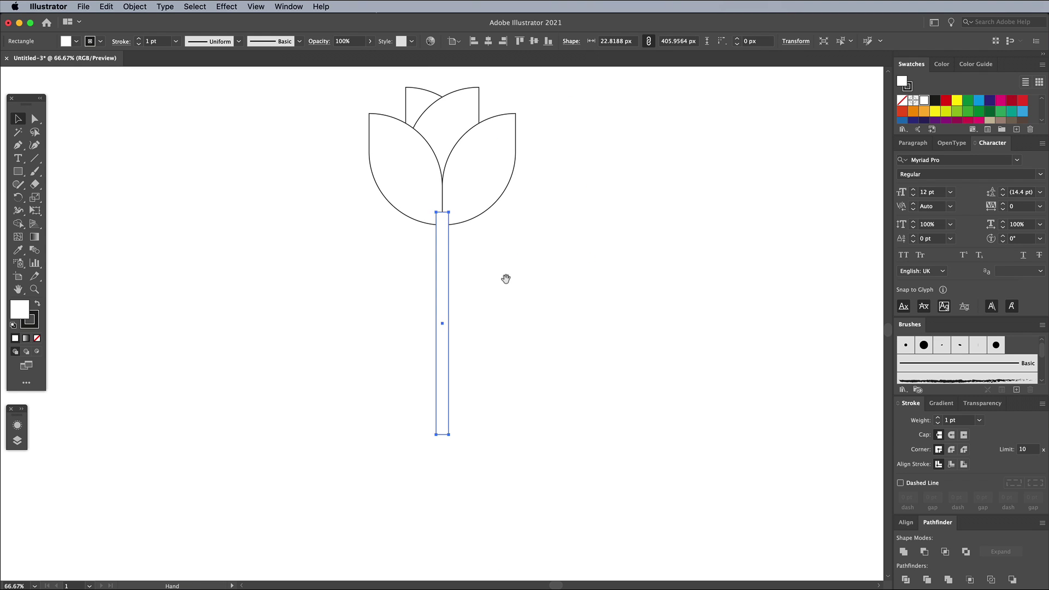
# Step: Copy and shrink a petal into a leaf, then add a reflected leaf opposite it
pyautogui.click(512, 471)
pyautogui.moveTo(513, 256); pyautogui.dragTo(545, 385)
pyautogui.moveTo(579, 287); pyautogui.dragTo(554, 315)
pyautogui.moveTo(529, 368); pyautogui.dragTo(446, 332)
pyautogui.click(135, 7)
pyautogui.moveTo(143, 16)
pyautogui.click(257, 52)
pyautogui.press('Return')
# Step: Send the stem behind the petals and leaves
pyautogui.click(568, 338)
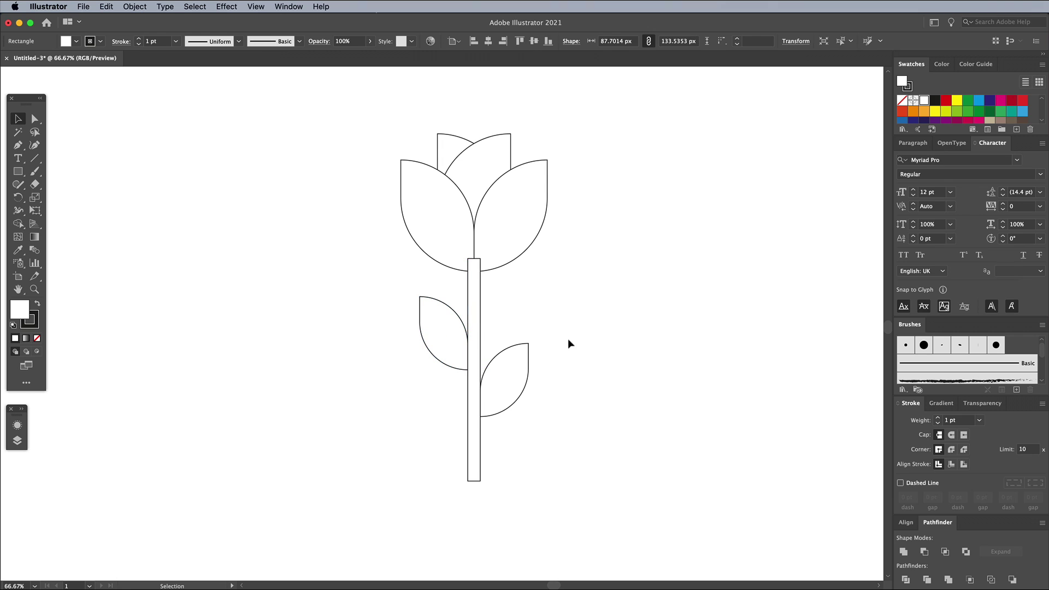
pyautogui.click(475, 295)
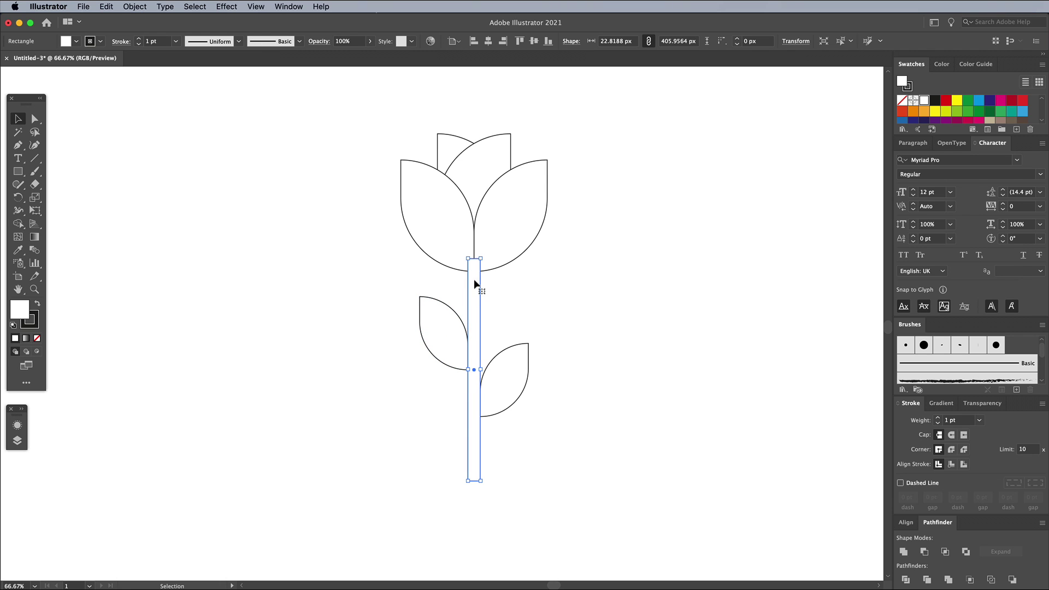
pyautogui.rightClick(474, 284)
pyautogui.moveTo(521, 477)
pyautogui.click(629, 507)
pyautogui.click(602, 372)
# Step: Draw a 590.98 × 787.19 px background rectangle behind the tulip to frame it
pyautogui.press('super+minus')
pyautogui.press('m')
pyautogui.moveTo(334, 125); pyautogui.dragTo(607, 510)
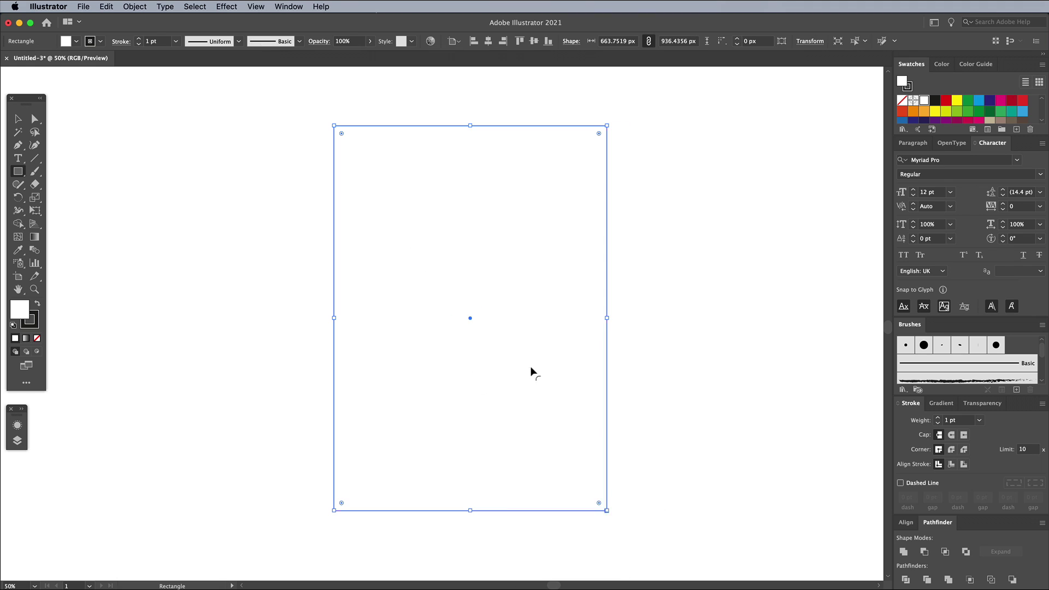
pyautogui.press('super+shift+bracketleft')
pyautogui.press('v')
pyautogui.moveTo(469, 510); pyautogui.dragTo(471, 442)
pyautogui.moveTo(606, 283); pyautogui.dragTo(566, 282)
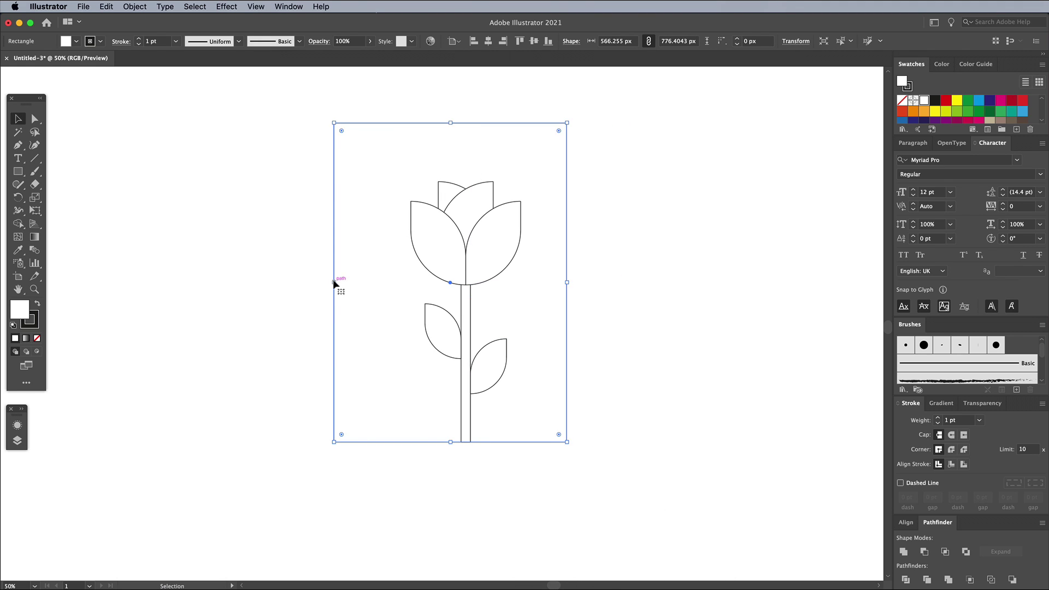
pyautogui.moveTo(334, 283)
pyautogui.mouseDown()
pyautogui.moveTo(365, 282)
pyautogui.moveTo(344, 281)
pyautogui.mouseUp()
pyautogui.moveTo(465, 122); pyautogui.dragTo(465, 118)
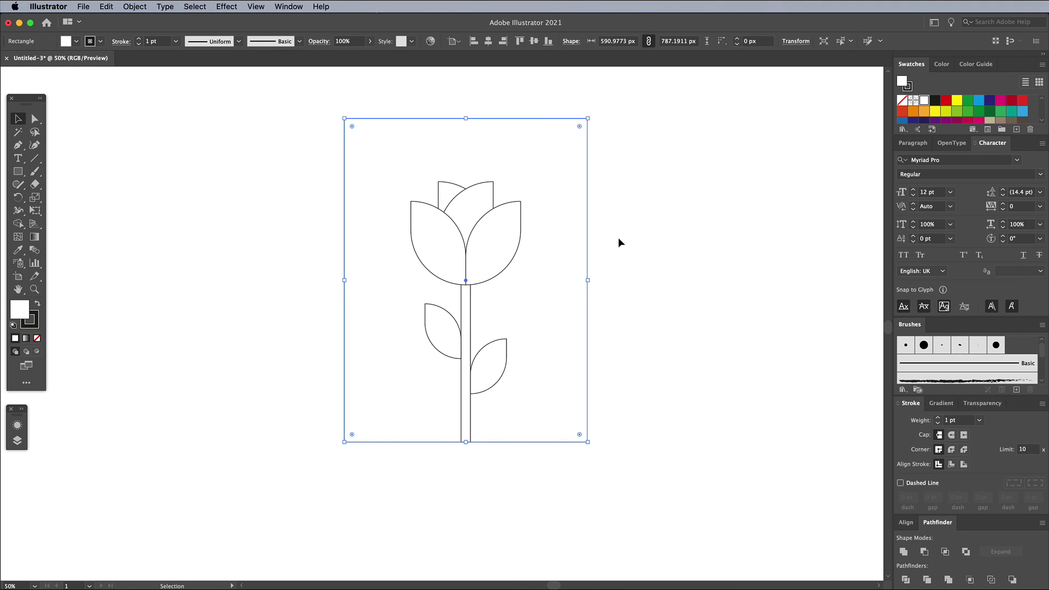
# Step: Offset the frame rectangle's path by 20 px to make an outer border rectangle
pyautogui.click(135, 7)
pyautogui.moveTo(163, 249)
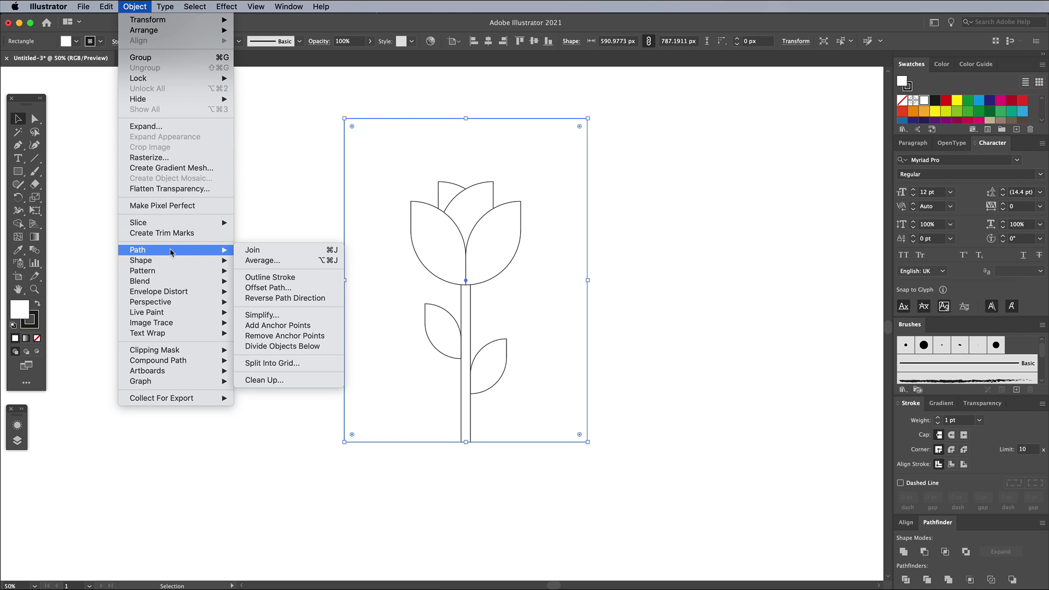
pyautogui.click(274, 288)
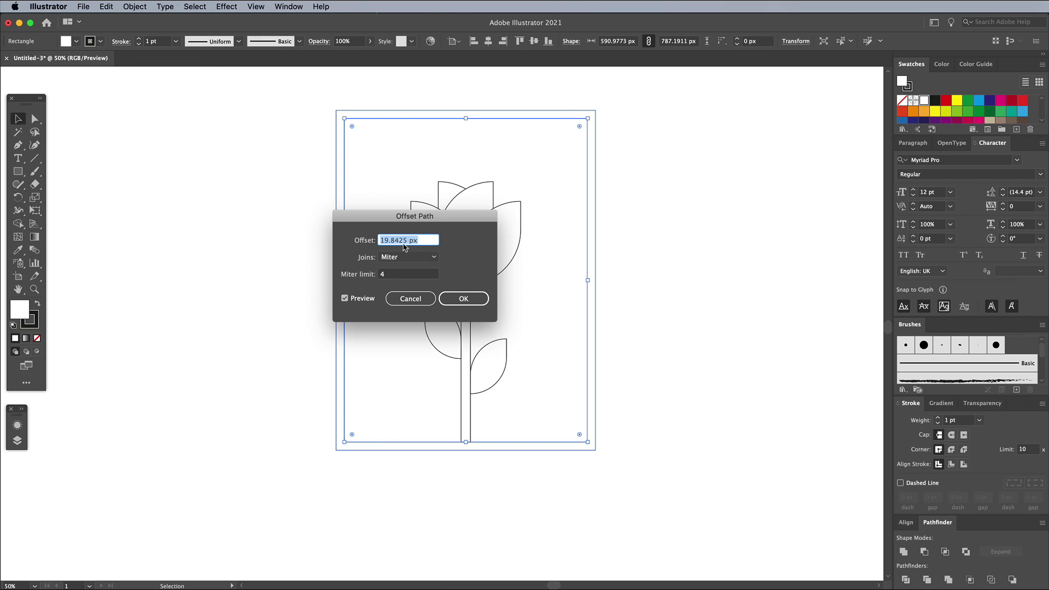
pyautogui.write('20')
pyautogui.click(463, 298)
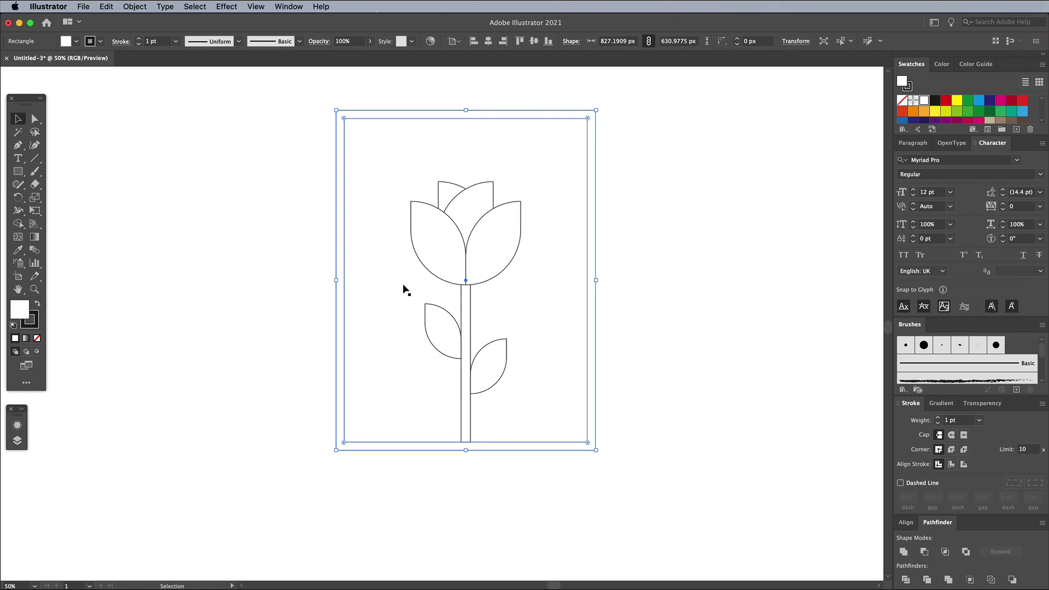
pyautogui.click(292, 257)
pyautogui.scroll(1, 295, 258)
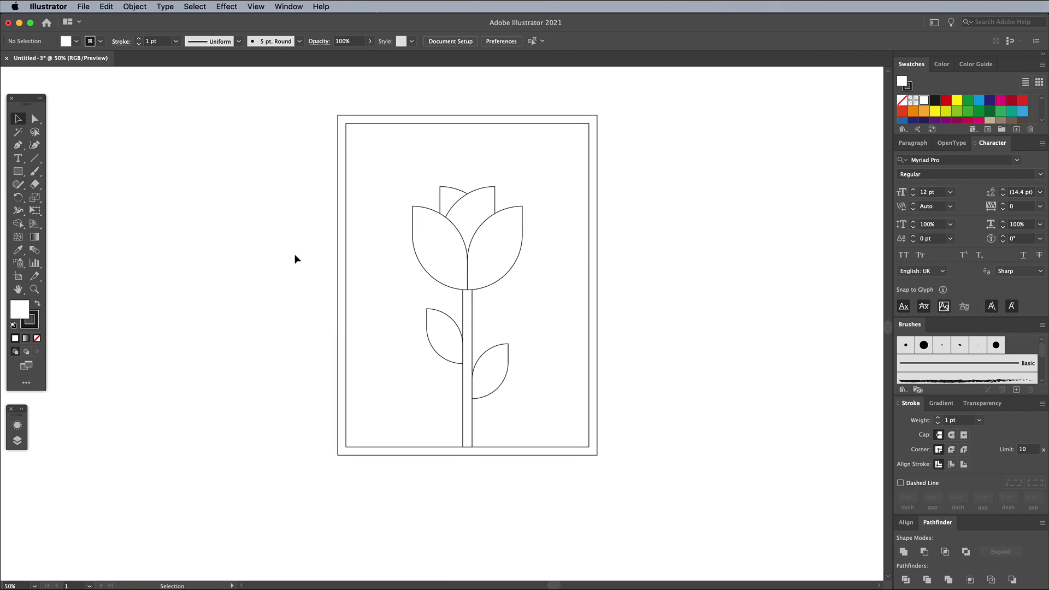
pyautogui.press('super+1')
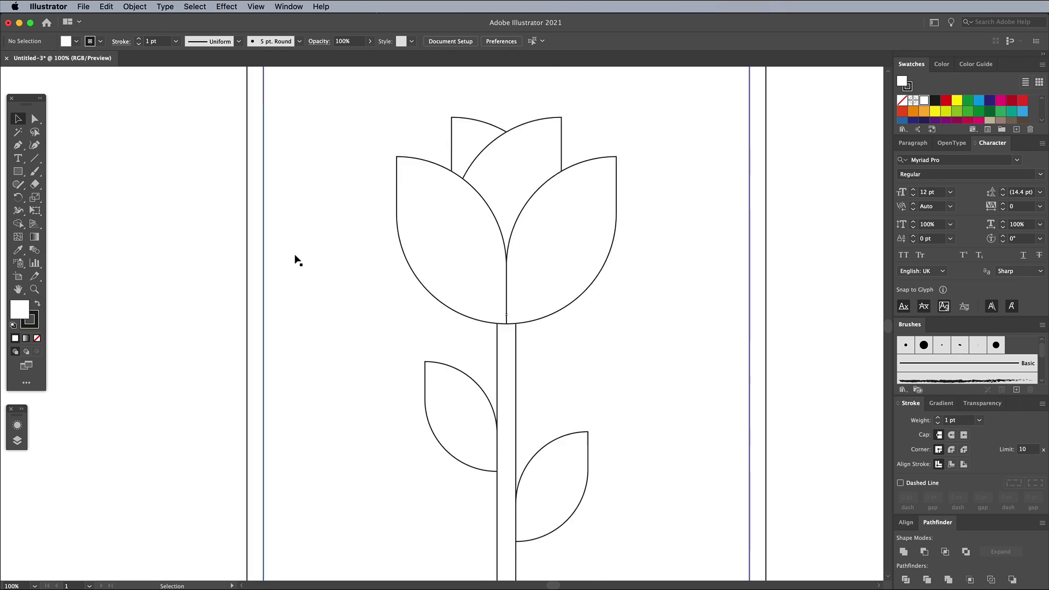
pyautogui.scroll(5, 295, 260)
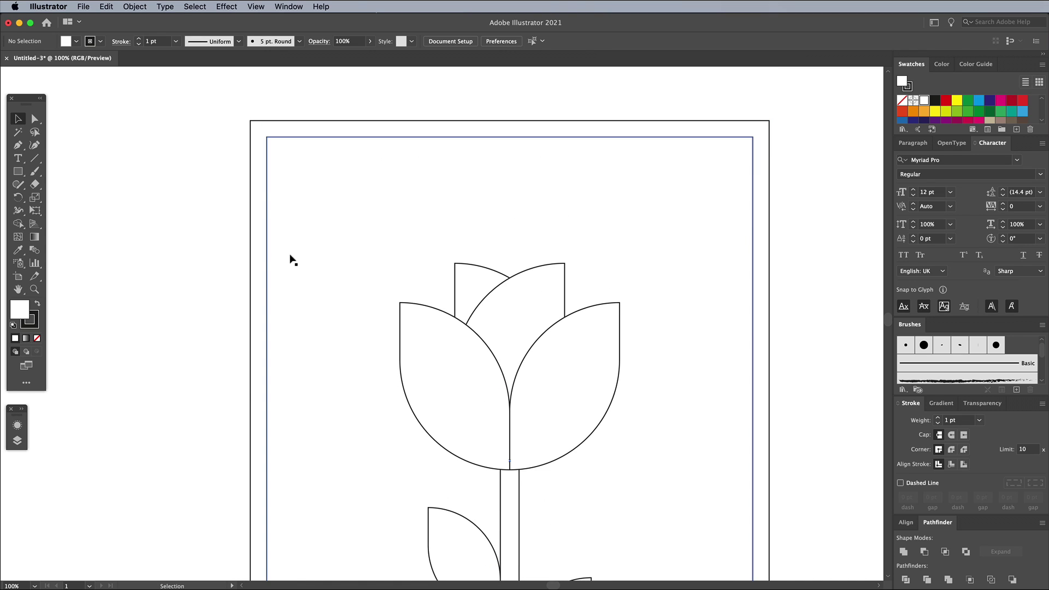
# Step: Draw four 20 px no-fill lines linking each inner corner to the outer rectangle
pyautogui.click(32, 160)
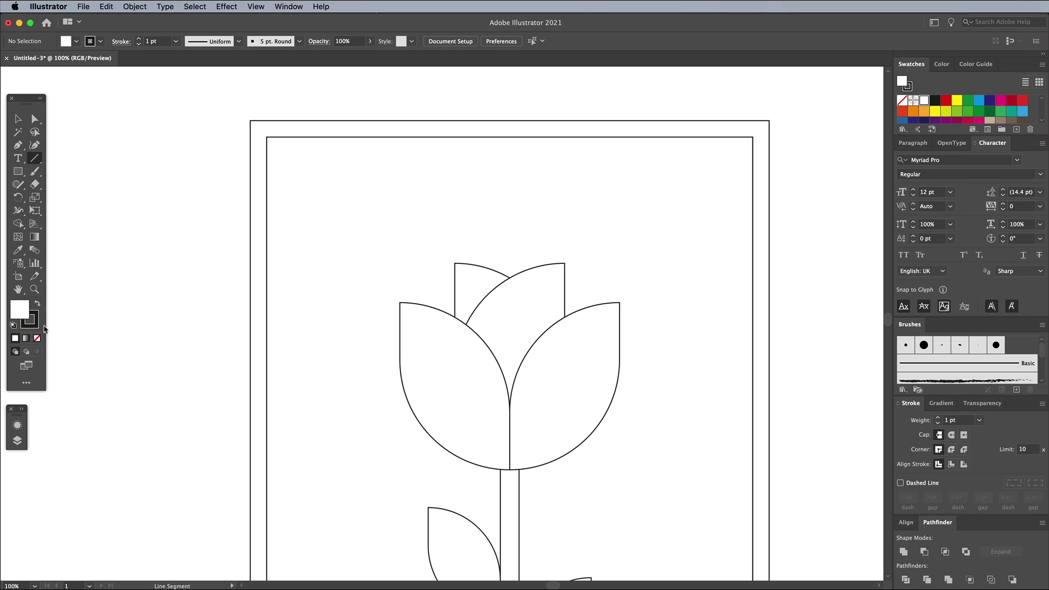
pyautogui.click(37, 338)
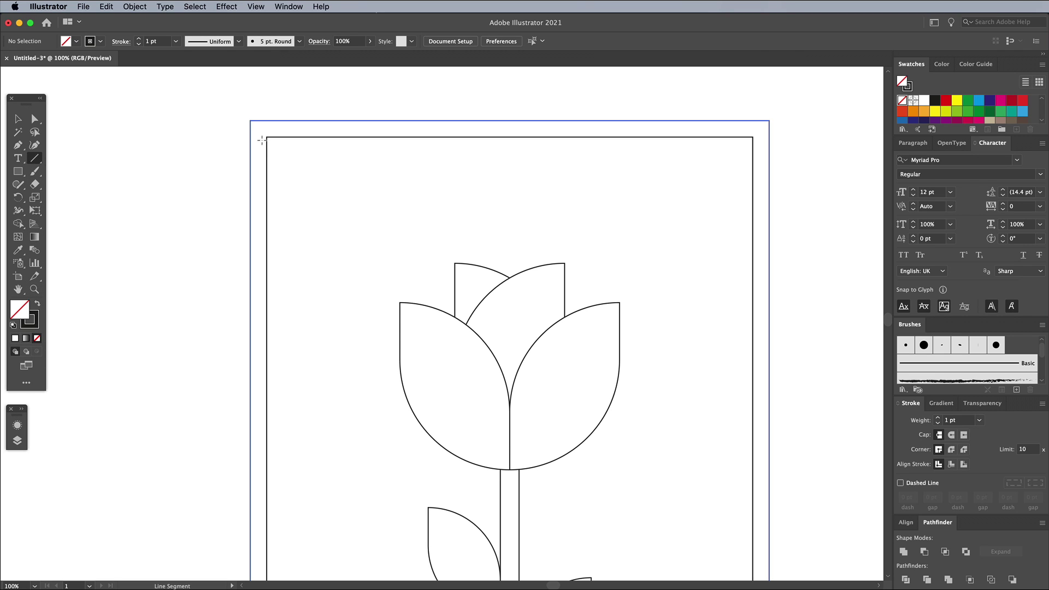
pyautogui.moveTo(266, 136); pyautogui.dragTo(250, 137)
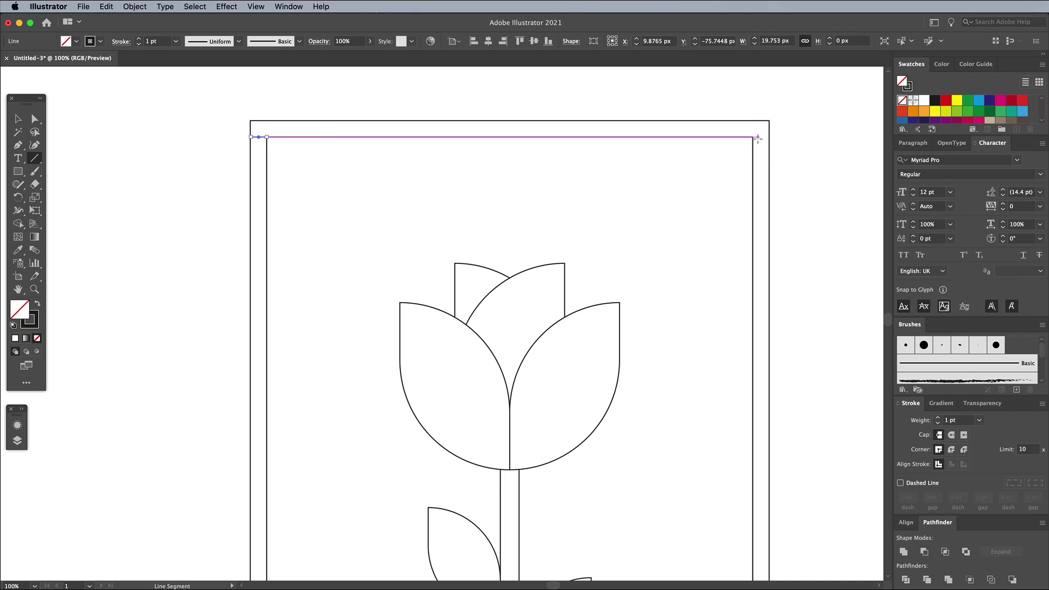
pyautogui.moveTo(752, 136); pyautogui.dragTo(753, 120)
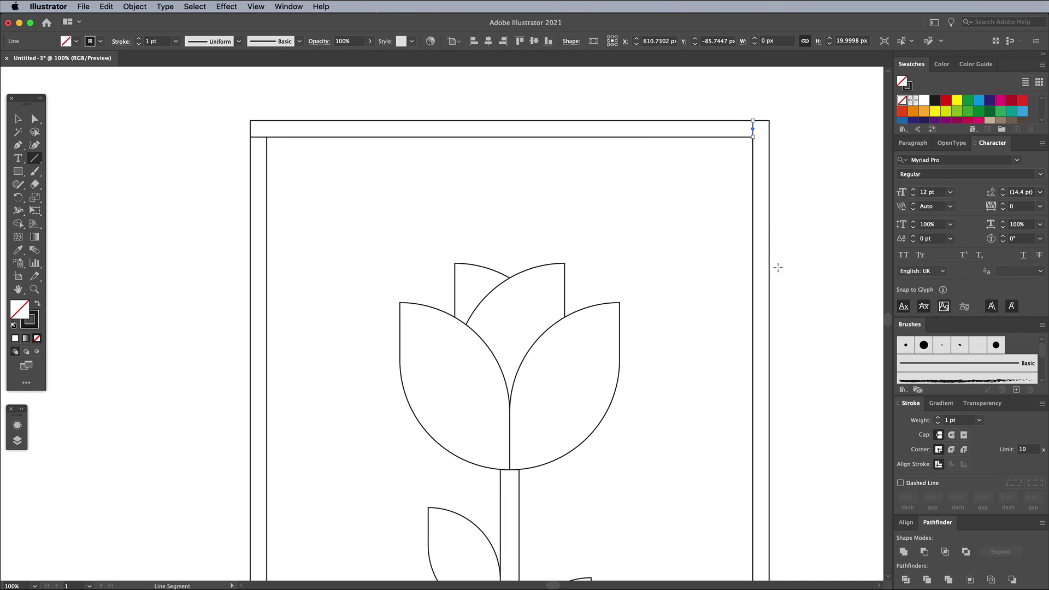
pyautogui.scroll(-5, 779, 265)
pyautogui.scroll(-8, 777, 267)
pyautogui.hscroll(1, 777, 268)
pyautogui.moveTo(730, 405); pyautogui.dragTo(746, 405)
pyautogui.moveTo(245, 404); pyautogui.dragTo(244, 421)
pyautogui.press('super+shift+a')
# Step: Draw diagonals to the top corners, three verticals above the petals, and a petal-tip line
pyautogui.scroll(12, 428, 311)
pyautogui.hscroll(-1, 444, 426)
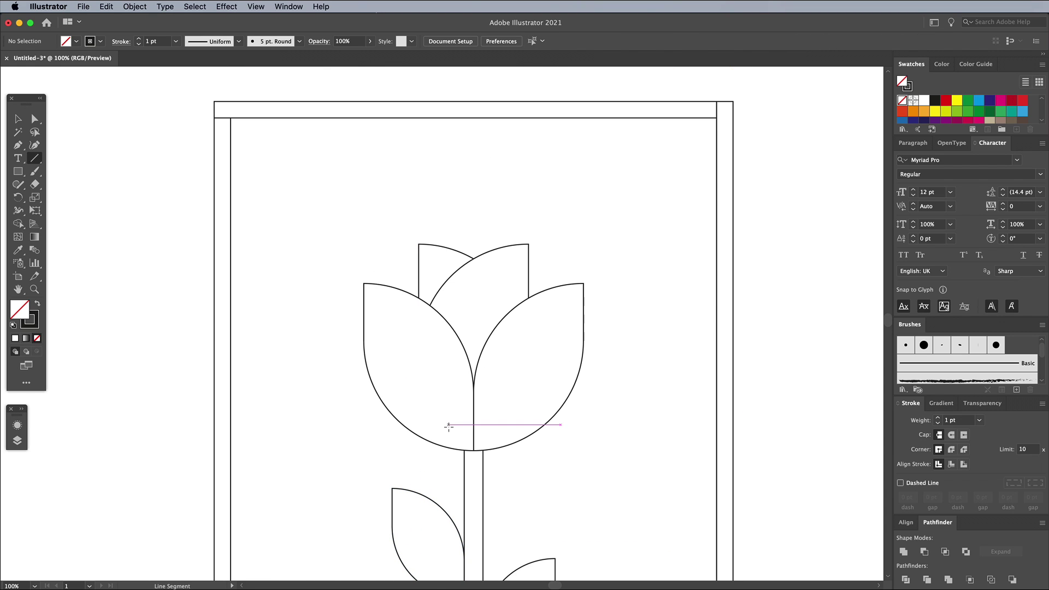
pyautogui.moveTo(363, 283); pyautogui.dragTo(230, 118)
pyautogui.moveTo(583, 283); pyautogui.dragTo(715, 118)
pyautogui.moveTo(419, 245); pyautogui.dragTo(418, 118)
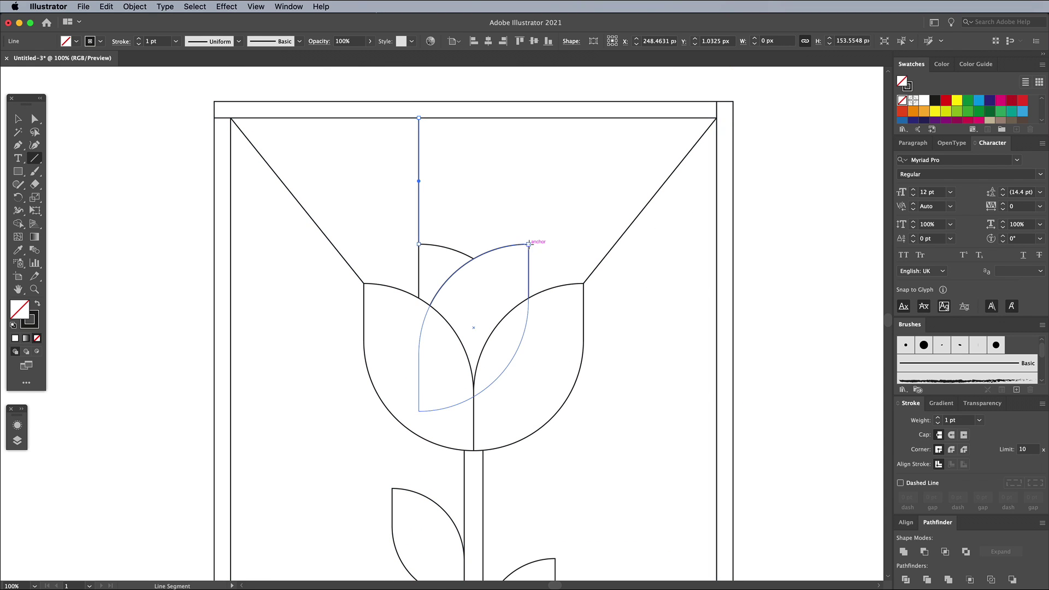
pyautogui.moveTo(528, 244); pyautogui.dragTo(528, 117)
pyautogui.moveTo(583, 283); pyautogui.dragTo(584, 118)
pyautogui.moveTo(474, 118); pyautogui.dragTo(332, 244)
# Step: Add horizontal and slanted lines from the leaves out to the left and right frame
pyautogui.scroll(-2, 293, 234)
pyautogui.hscroll(1, 293, 235)
pyautogui.moveTo(365, 424); pyautogui.dragTo(204, 424)
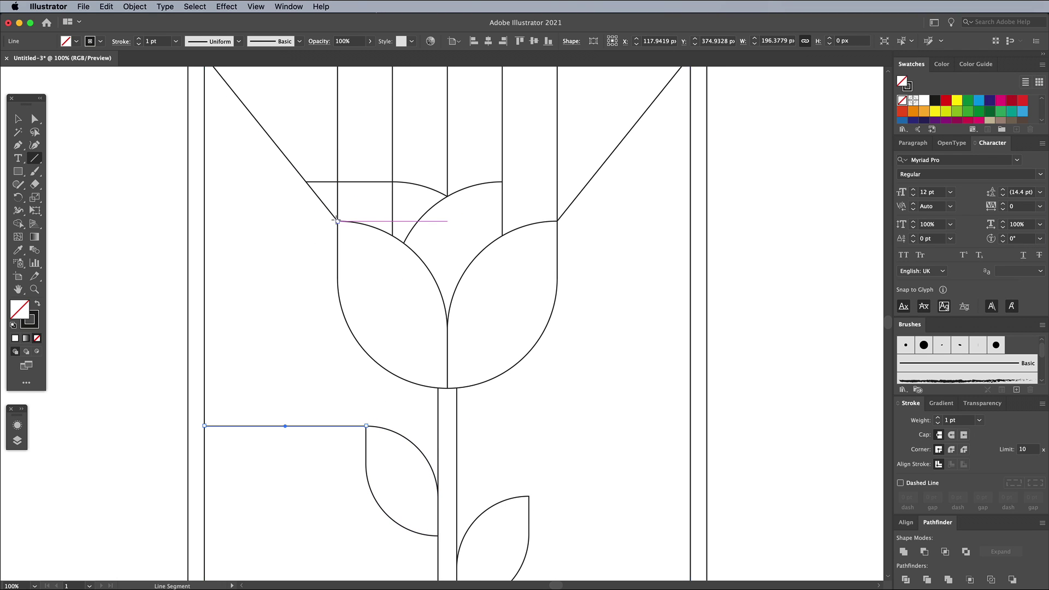
pyautogui.moveTo(337, 221); pyautogui.dragTo(204, 424)
pyautogui.scroll(-2, 438, 400)
pyautogui.hscroll(1, 437, 400)
pyautogui.moveTo(489, 435); pyautogui.dragTo(651, 434)
pyautogui.moveTo(518, 160); pyautogui.dragTo(650, 434)
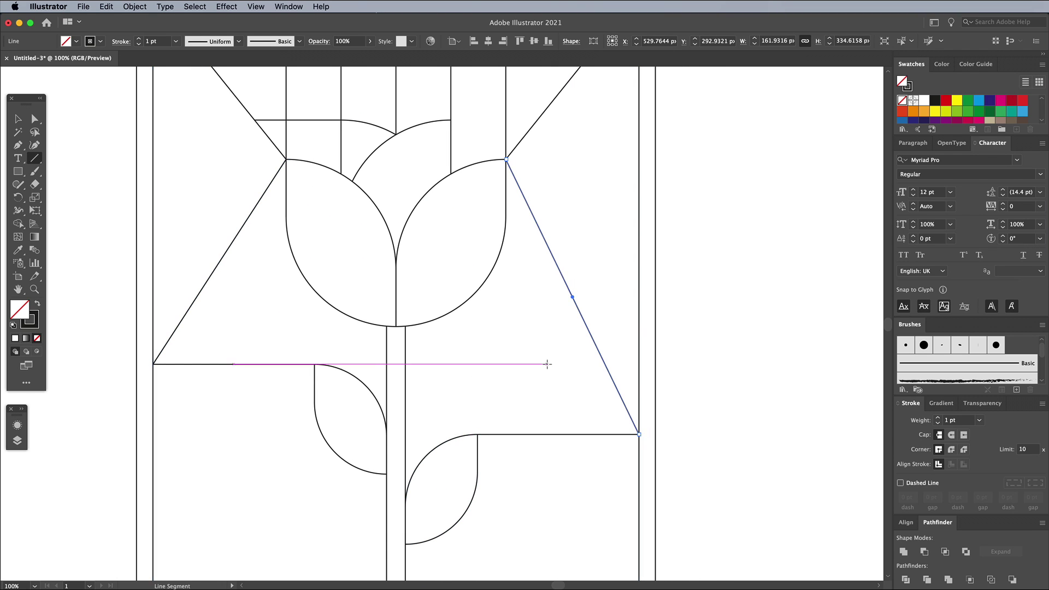
# Step: Cross the lower-left and lower-right panes with diagonals to the bottom frame corners
pyautogui.scroll(-5, 650, 434)
pyautogui.moveTo(634, 499); pyautogui.dragTo(473, 293)
pyautogui.moveTo(634, 293); pyautogui.dragTo(401, 499)
pyautogui.moveTo(401, 403); pyautogui.dragTo(634, 499)
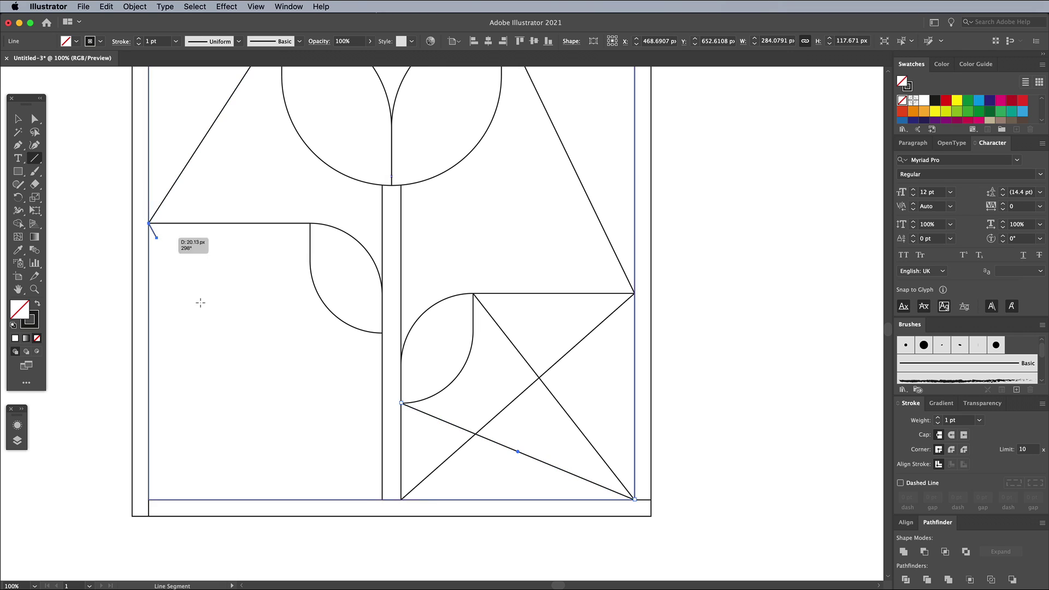
pyautogui.moveTo(149, 223); pyautogui.dragTo(382, 499)
pyautogui.moveTo(382, 332); pyautogui.dragTo(149, 499)
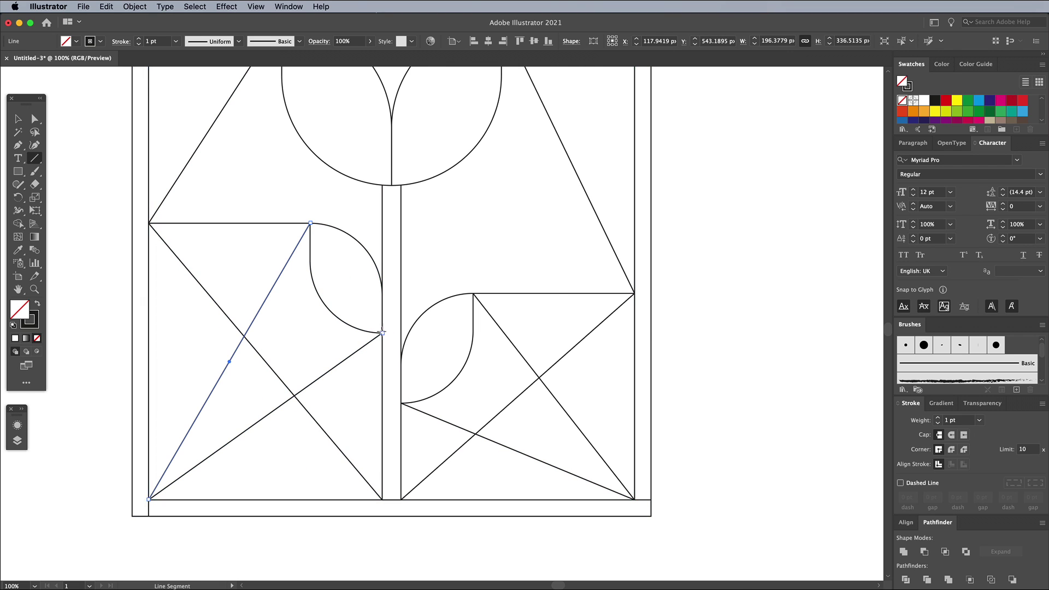
# Step: Add a horizontal line across the frame at the petal tops
pyautogui.press('super+minus')
pyautogui.press('super+shift+a')
pyautogui.moveTo(305, 197); pyautogui.dragTo(628, 197)
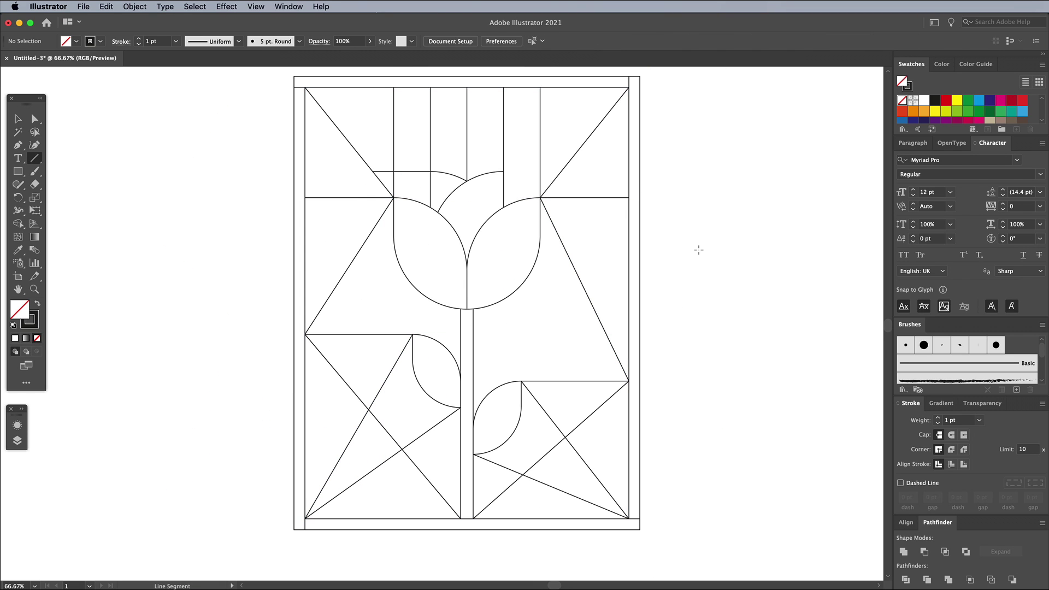
pyautogui.click(18, 119)
pyautogui.scroll(2, 185, 192)
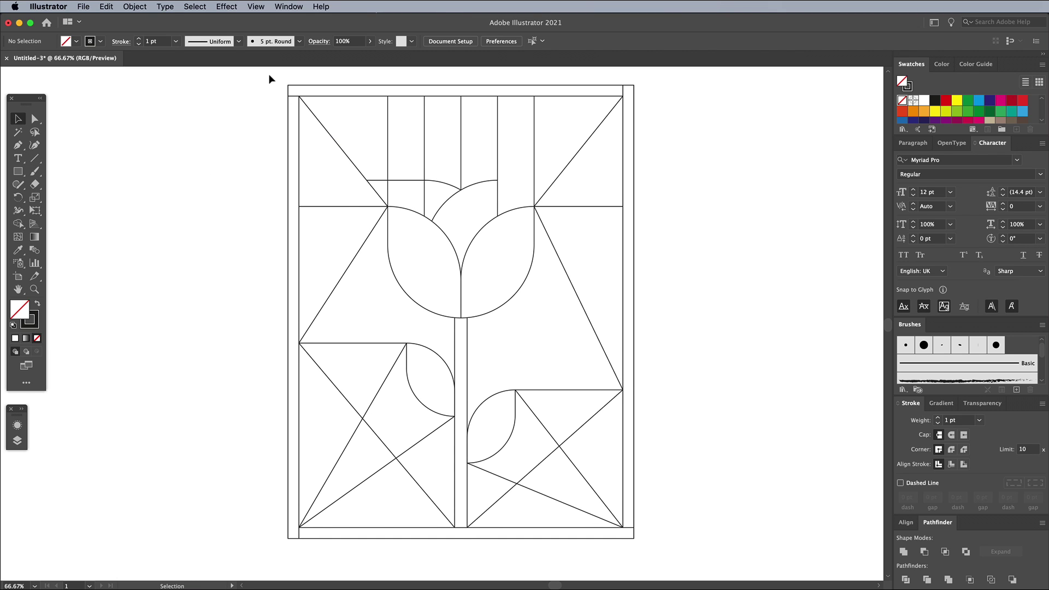
# Step: Divide all the artwork into panes, then merge the tulip's overlapping pieces with Shape Builder
pyautogui.moveTo(269, 79); pyautogui.dragTo(676, 561)
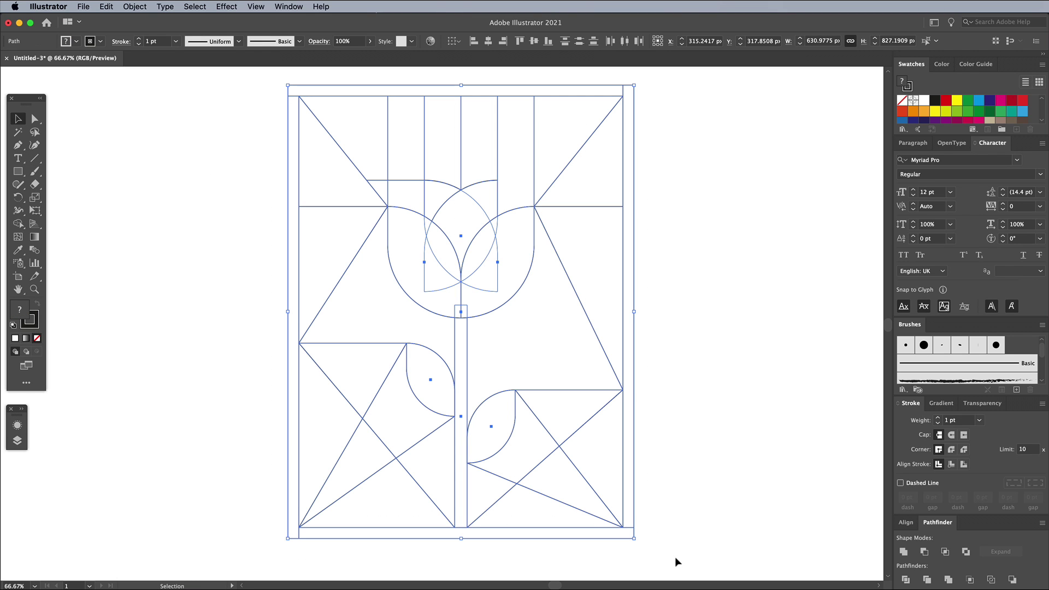
pyautogui.click(906, 580)
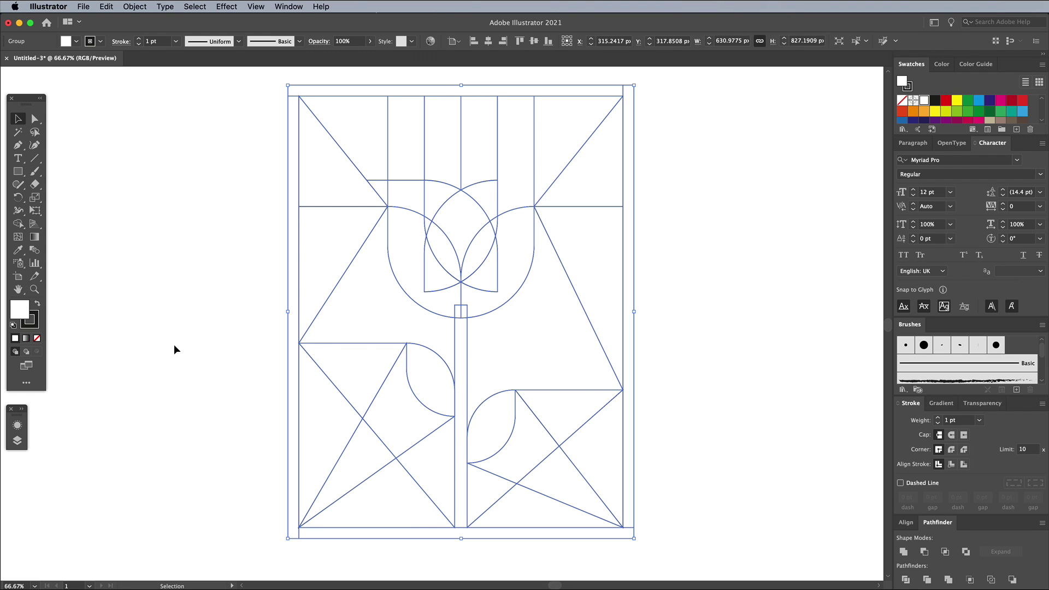
pyautogui.moveTo(18, 224); pyautogui.dragTo(55, 225)
pyautogui.moveTo(416, 231)
pyautogui.mouseDown()
pyautogui.moveTo(429, 224)
pyautogui.moveTo(458, 313)
pyautogui.moveTo(499, 229)
pyautogui.moveTo(475, 222)
pyautogui.moveTo(490, 203)
pyautogui.mouseUp()
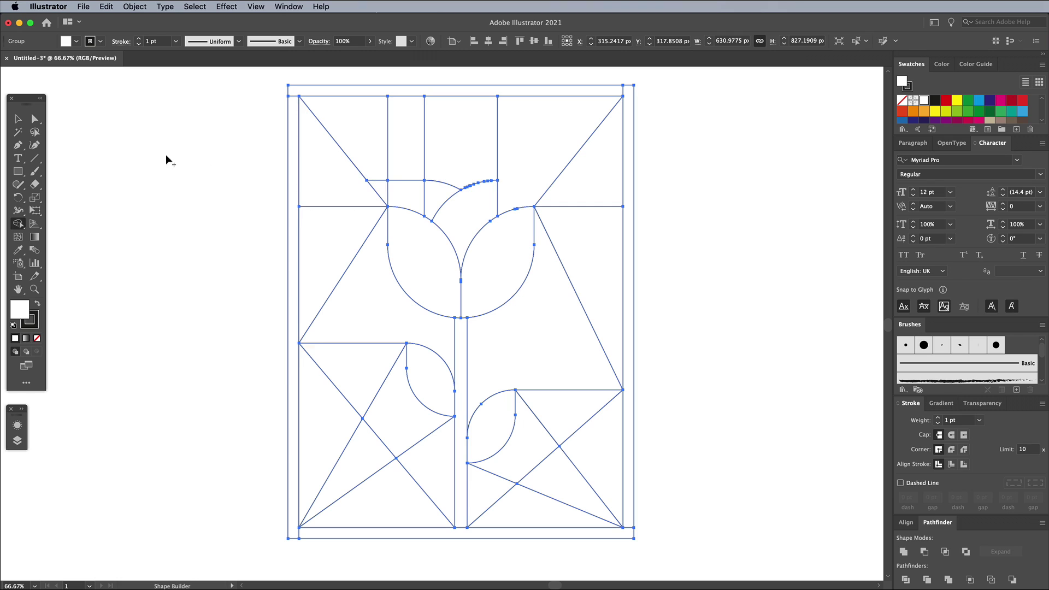
pyautogui.click(18, 118)
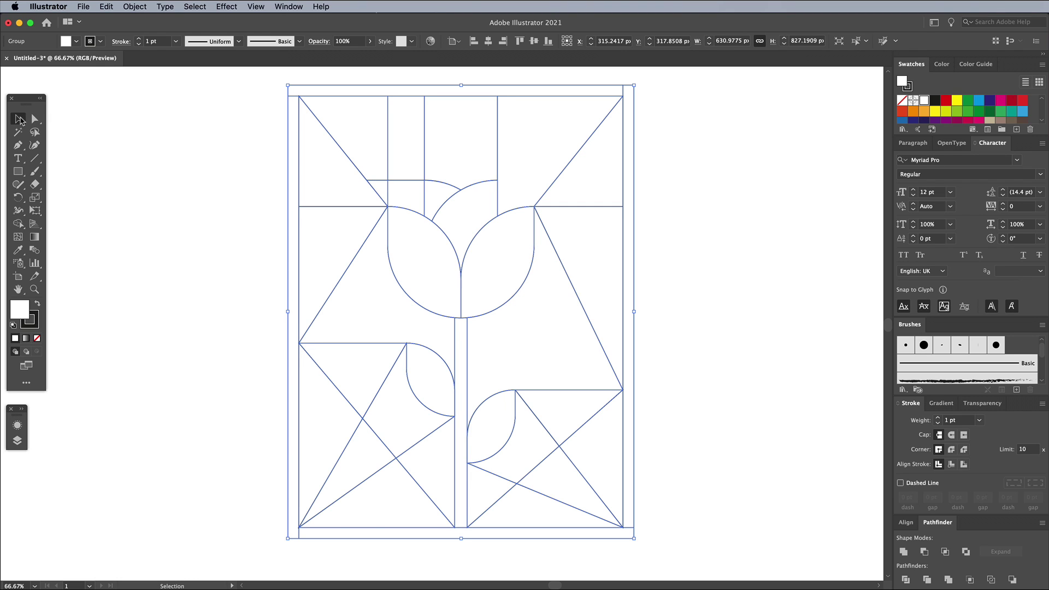
# Step: Ungroup the window artwork and fill every piece with cyan
pyautogui.rightClick(397, 200)
pyautogui.click(428, 289)
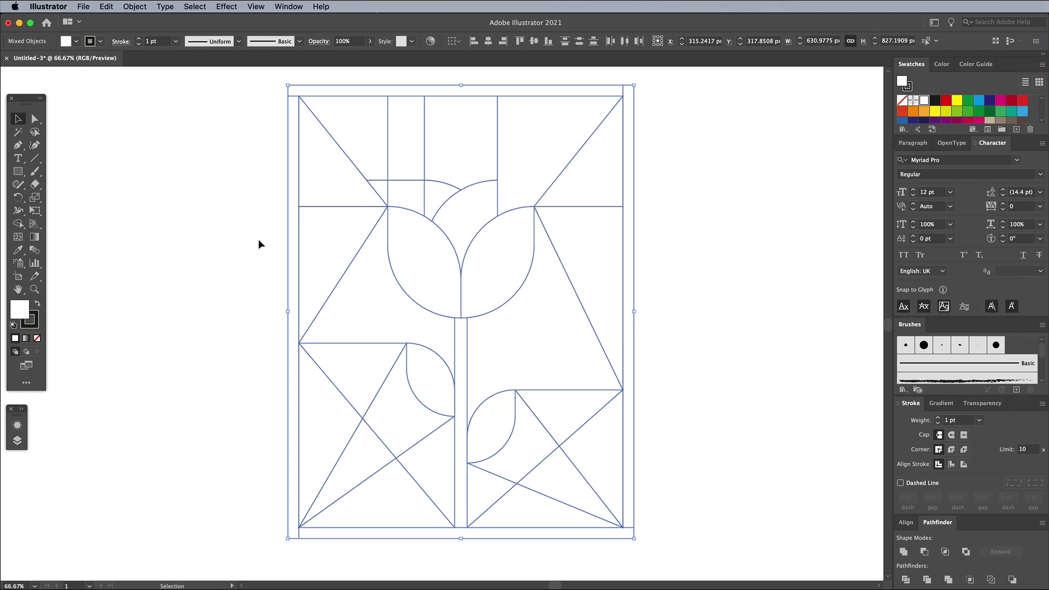
pyautogui.click(979, 101)
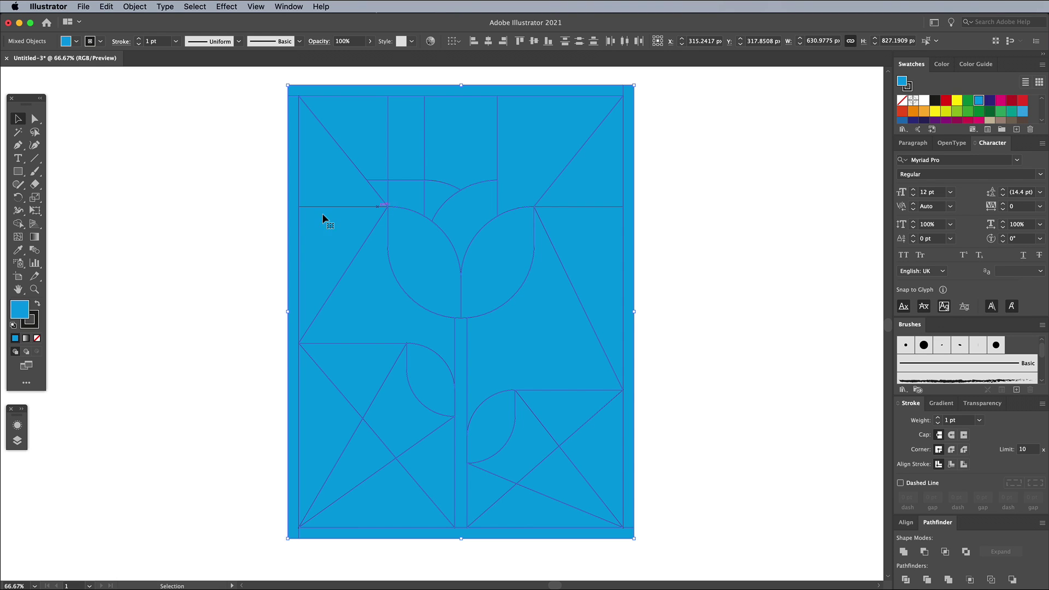
pyautogui.click(257, 223)
# Step: Fill the background rectangle, right-edge strip and bottom strip yellow
pyautogui.click(295, 233)
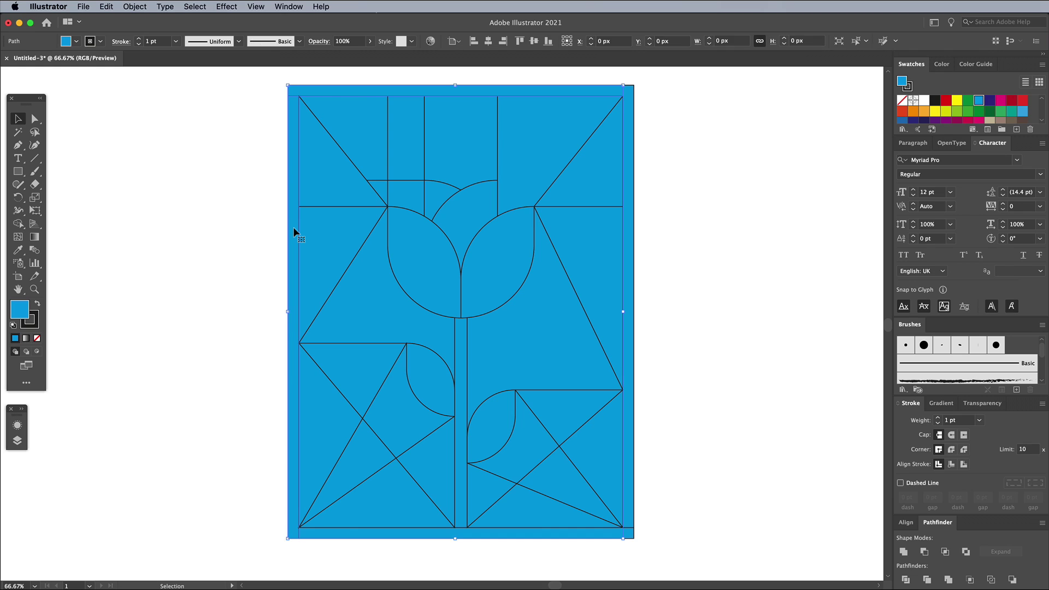
pyautogui.click(956, 101)
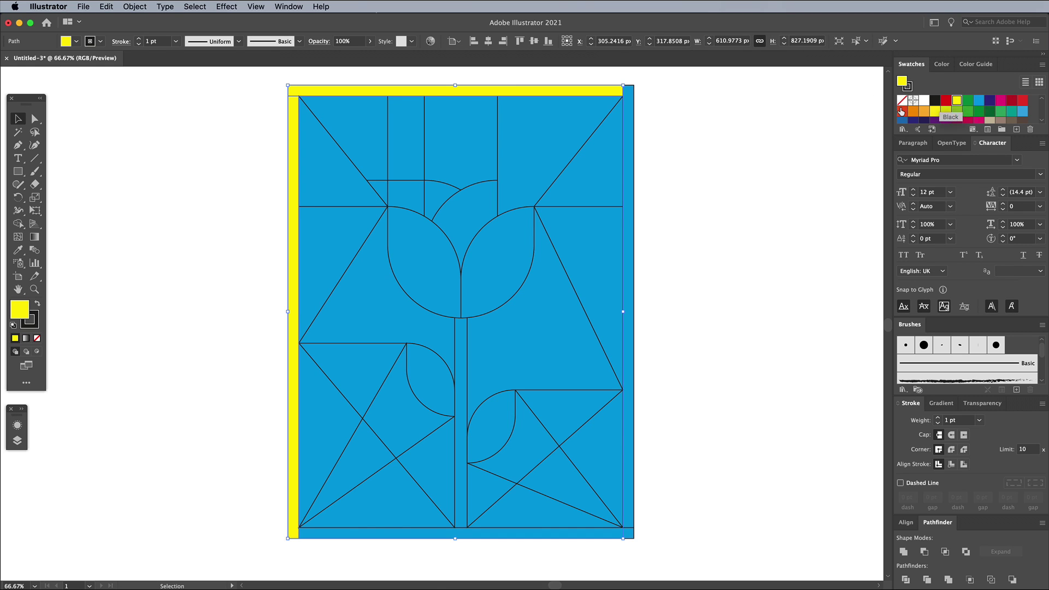
pyautogui.click(628, 212)
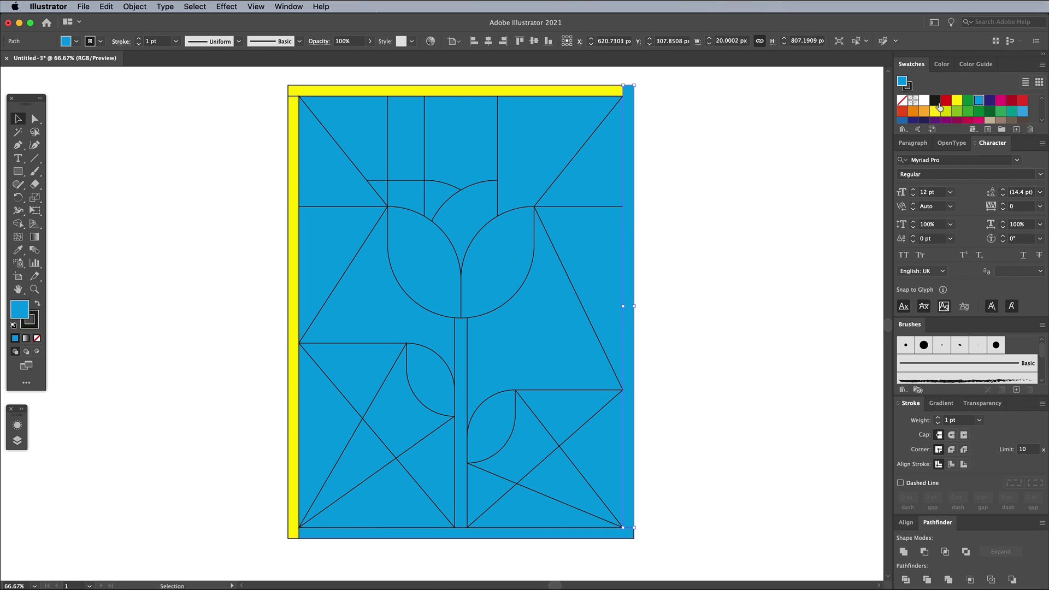
pyautogui.click(956, 101)
pyautogui.click(589, 533)
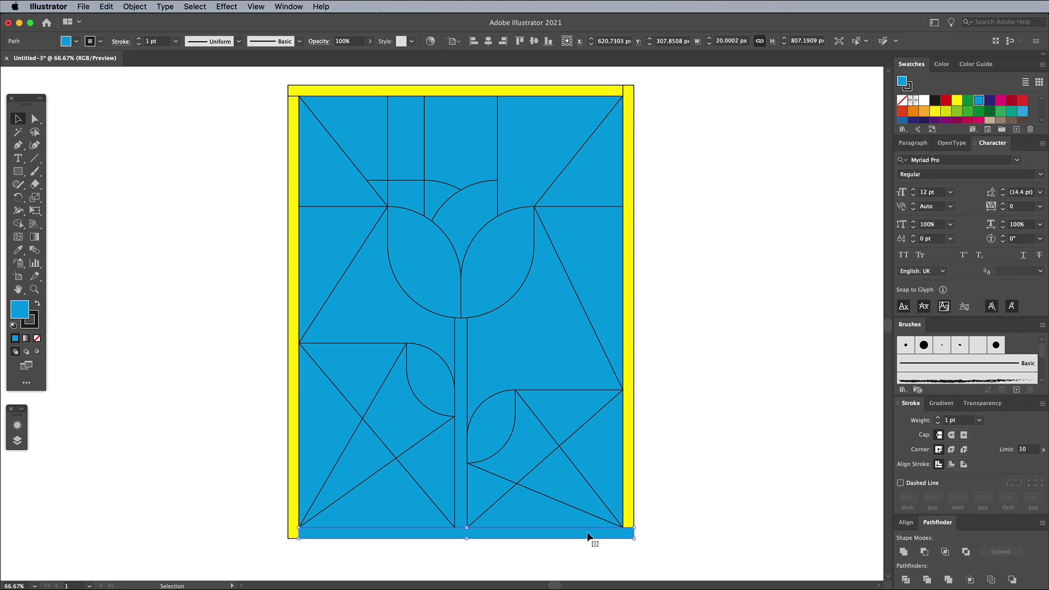
pyautogui.click(957, 101)
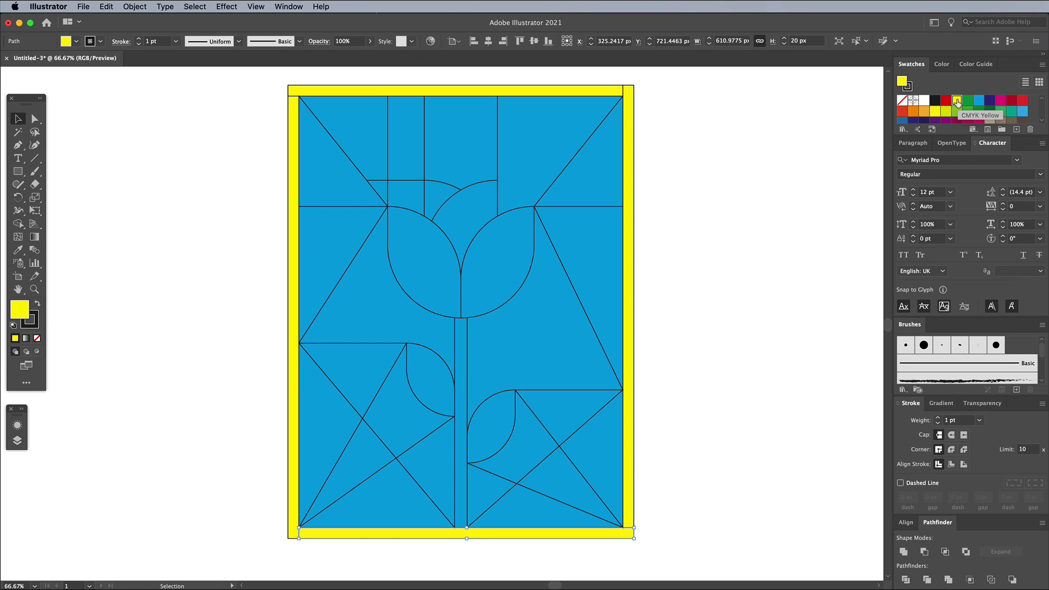
# Step: Colour the tulip head petals and top dome red
pyautogui.click(448, 275)
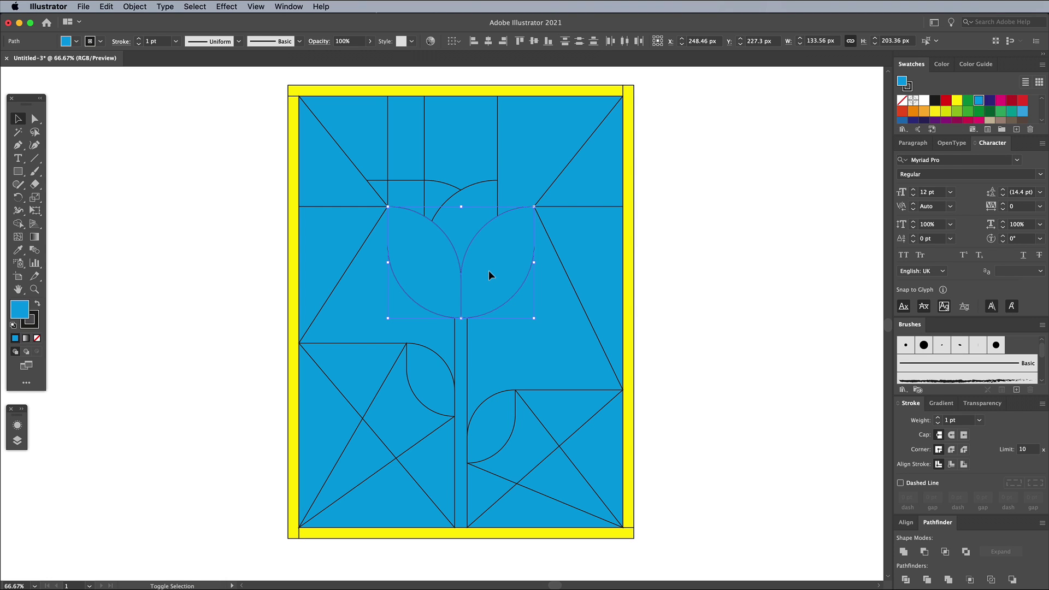
pyautogui.keyDown('shift'); pyautogui.click(479, 200); pyautogui.keyUp('shift')
pyautogui.click(944, 100)
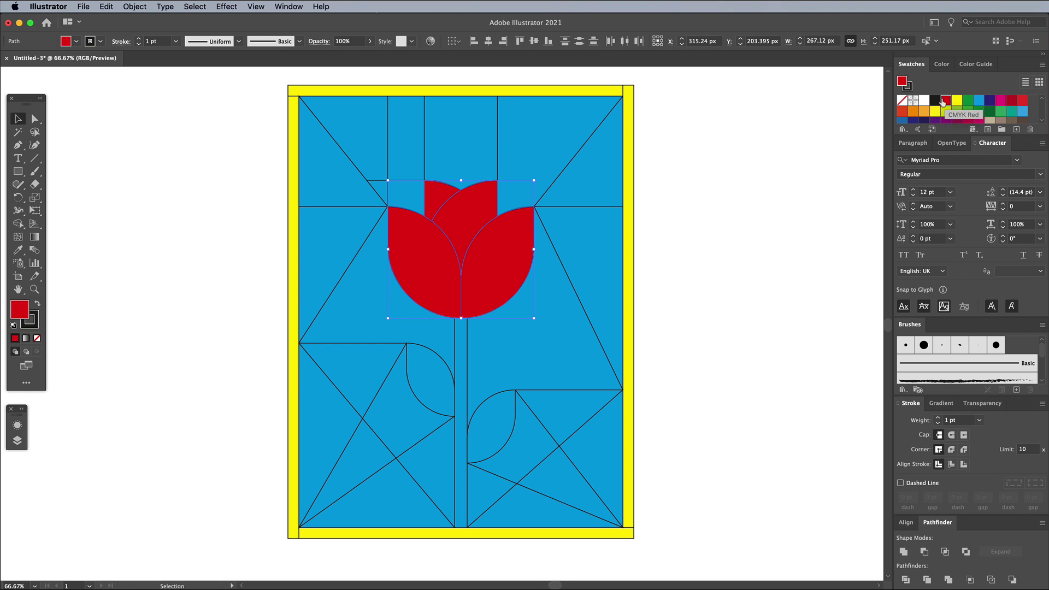
# Step: Fill the stem and both leaves green
pyautogui.click(460, 368)
pyautogui.keyDown('shift'); pyautogui.click(432, 381); pyautogui.keyUp('shift')
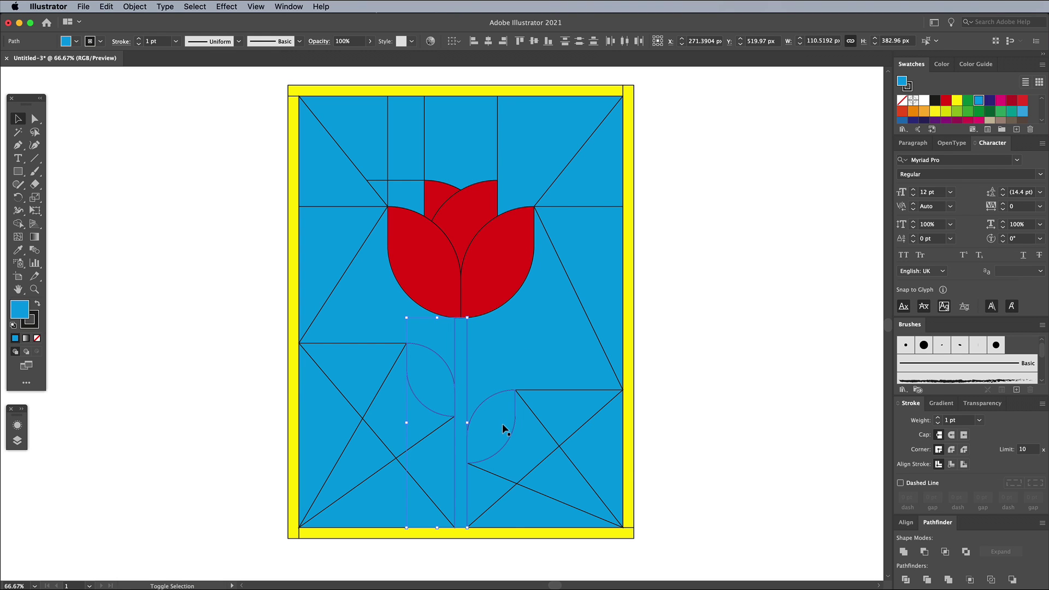
pyautogui.keyDown('shift'); pyautogui.click(502, 423); pyautogui.keyUp('shift')
pyautogui.click(967, 100)
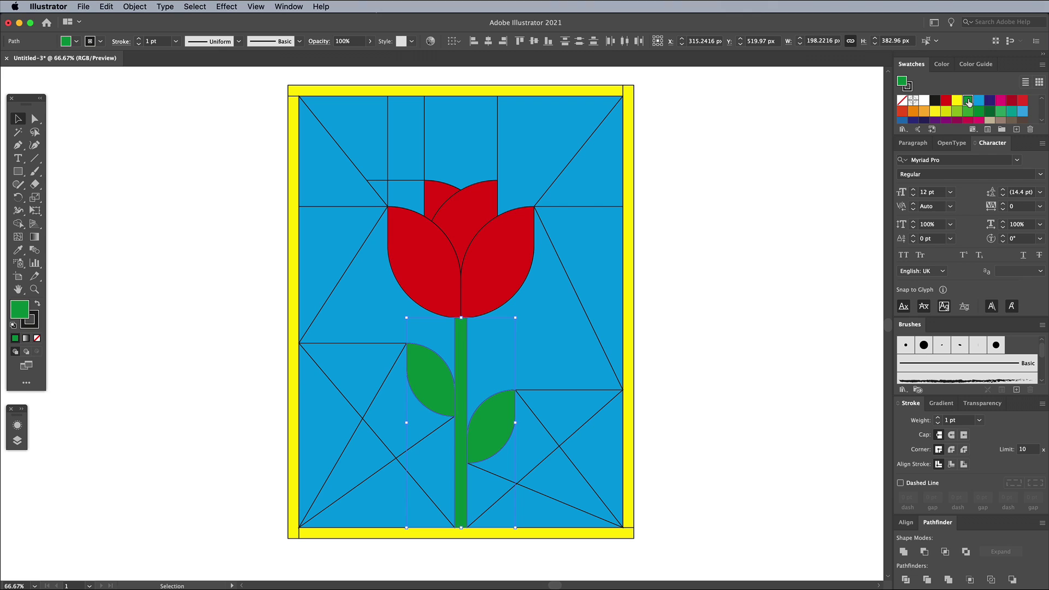
pyautogui.click(777, 232)
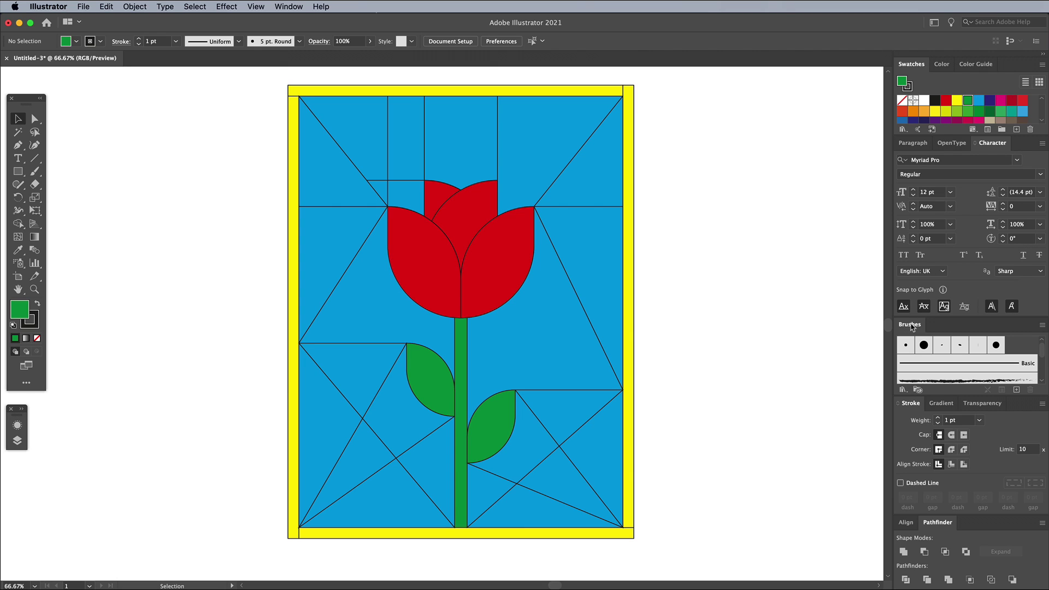
# Step: Load the Leading Brushes.ai library from the 3 Leading Brushes folder as a floating brush panel
pyautogui.moveTo(905, 324); pyautogui.dragTo(729, 171)
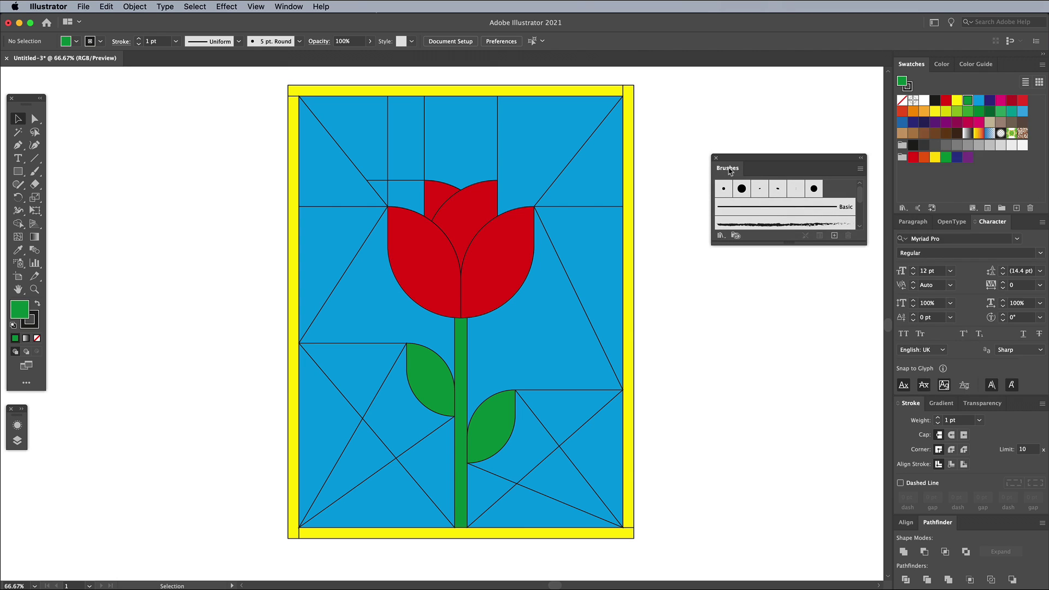
pyautogui.click(860, 170)
pyautogui.moveTo(900, 356)
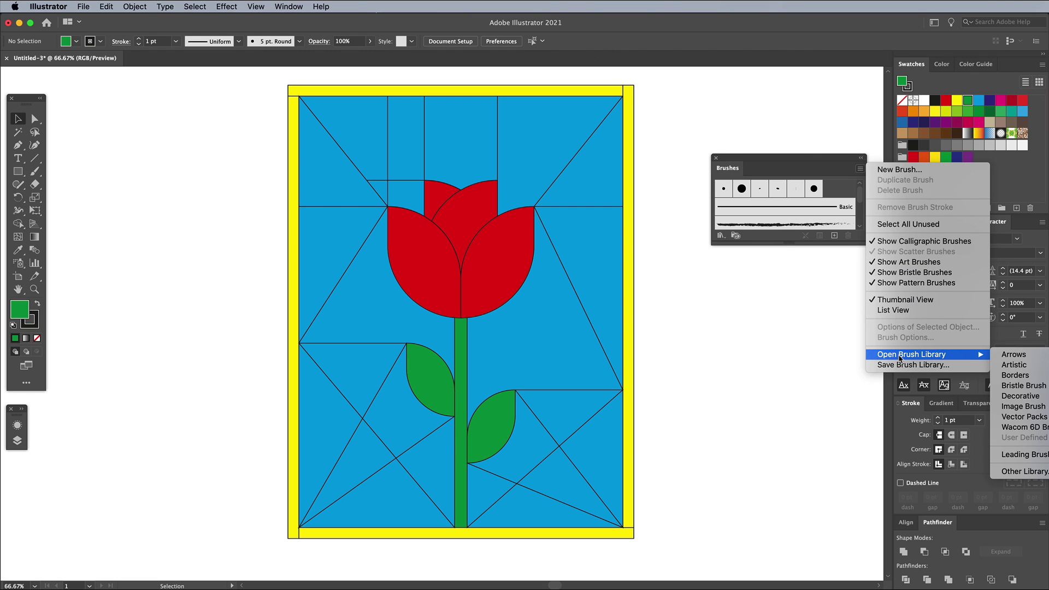
pyautogui.click(1023, 471)
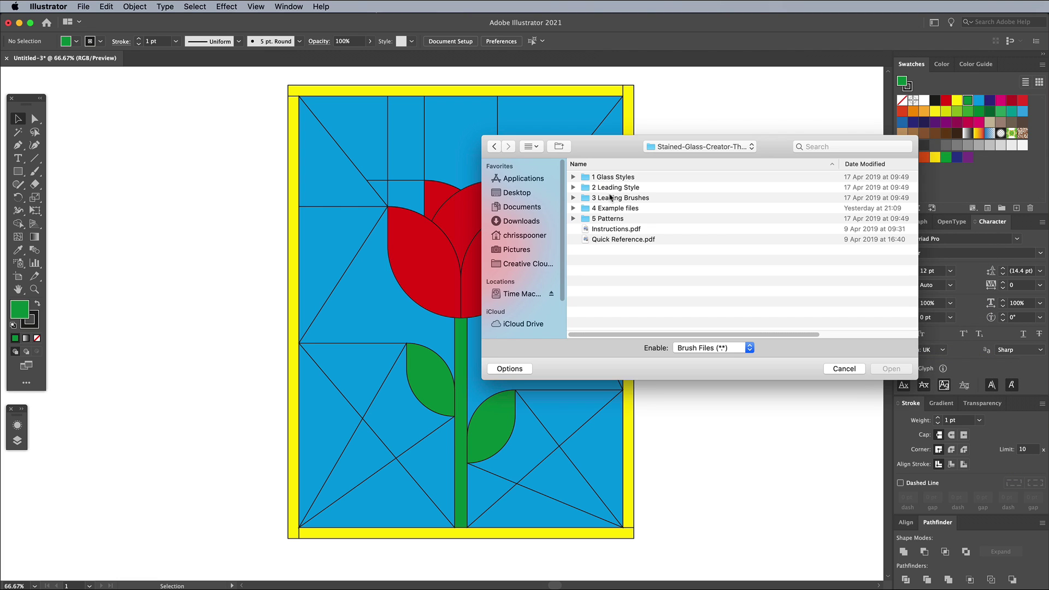
pyautogui.doubleClick(613, 197)
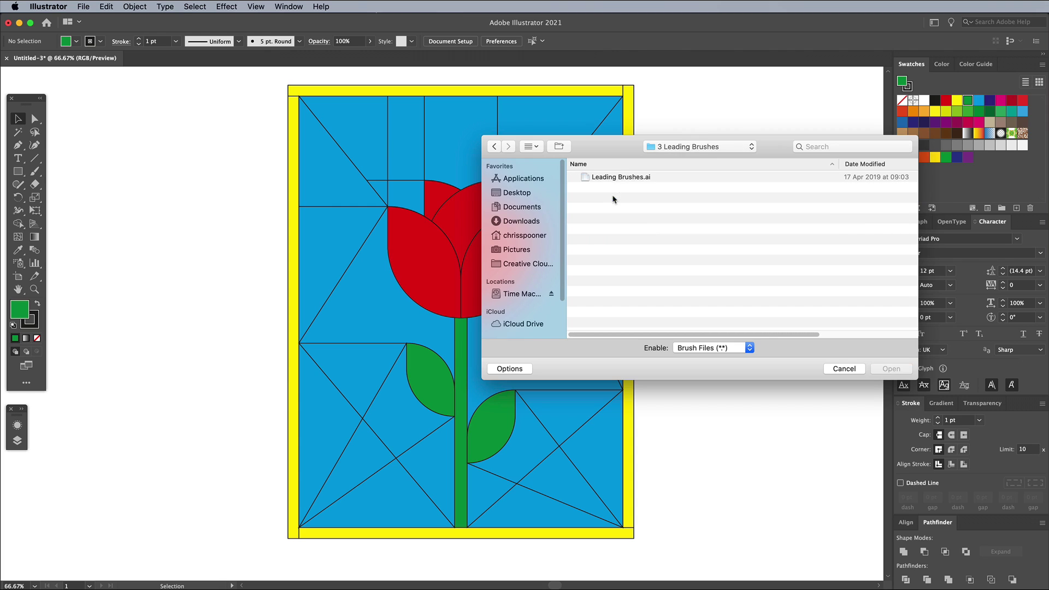
pyautogui.click(616, 178)
pyautogui.click(880, 371)
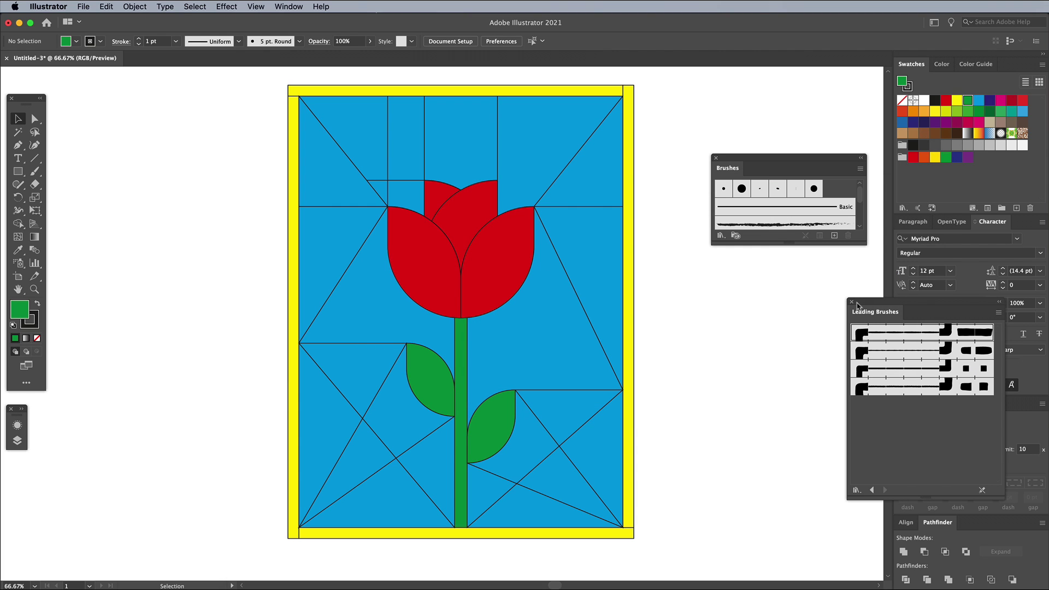
pyautogui.moveTo(877, 306); pyautogui.dragTo(737, 265)
# Step: Select all the window artwork and stroke every line with the first leading brush
pyautogui.moveTo(268, 78); pyautogui.dragTo(658, 555)
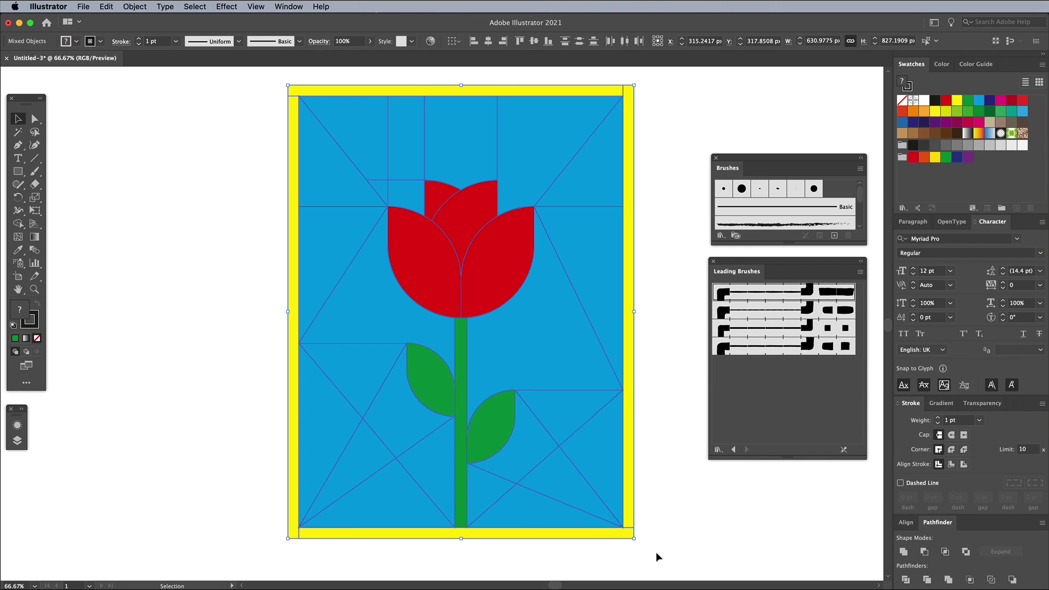
pyautogui.click(36, 326)
pyautogui.click(765, 295)
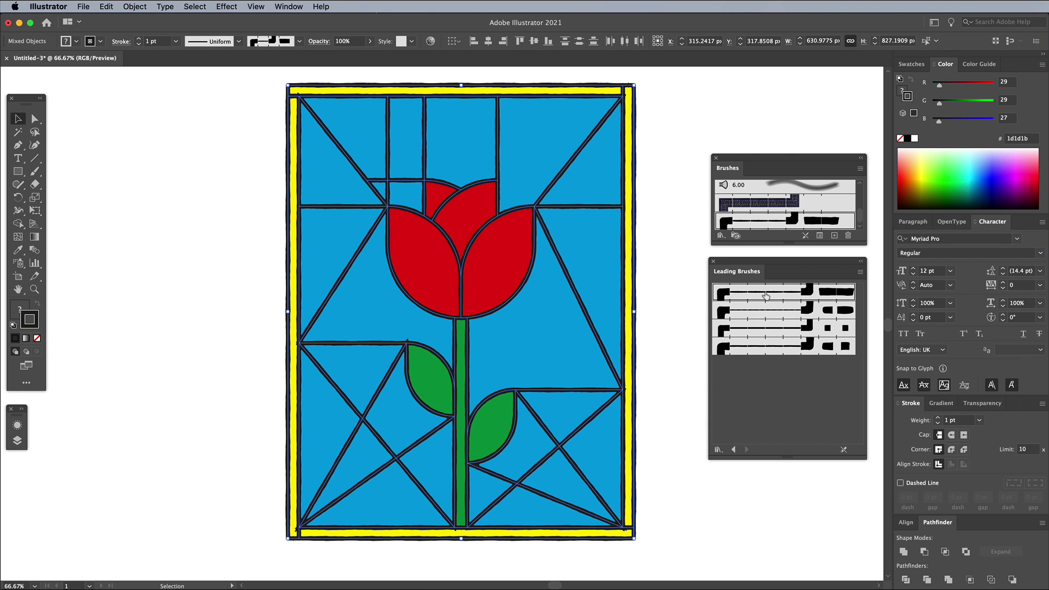
# Step: Zoom in on the lower edge and bring the bottom yellow border bar to the front
pyautogui.click(178, 264)
pyautogui.press('super+equal')
pyautogui.press('super+equal')
pyautogui.press('super+equal')
pyautogui.press('super+equal')
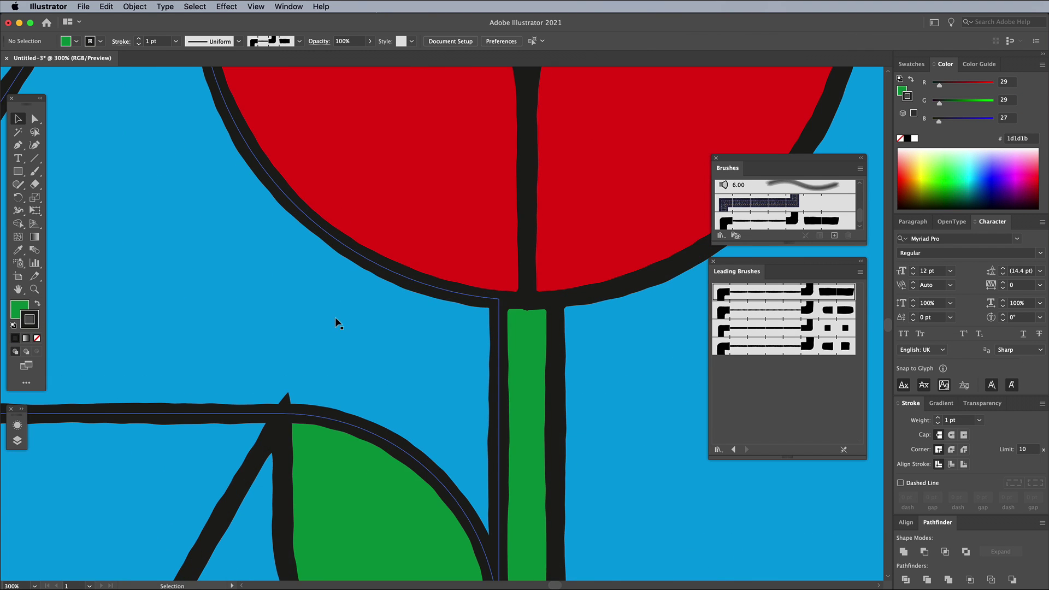
pyautogui.moveTo(335, 321); pyautogui.dragTo(260, 45)
pyautogui.click(498, 349)
pyautogui.rightClick(462, 351)
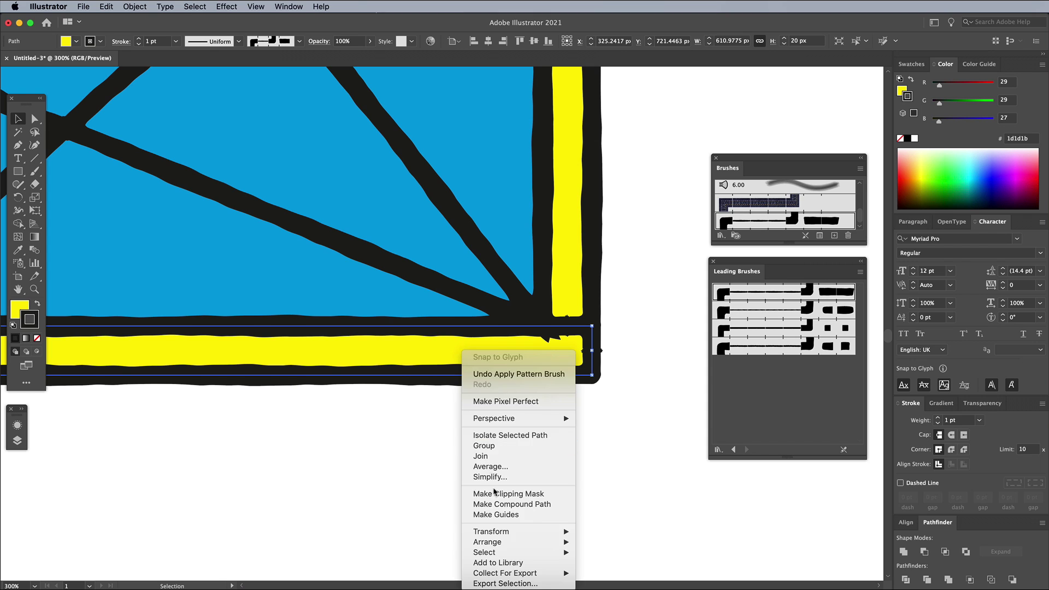
pyautogui.moveTo(546, 541)
pyautogui.click(610, 542)
# Step: Zoom out to the whole window and check the border bar and blue panes by selecting them
pyautogui.click(566, 284)
pyautogui.press('super+0')
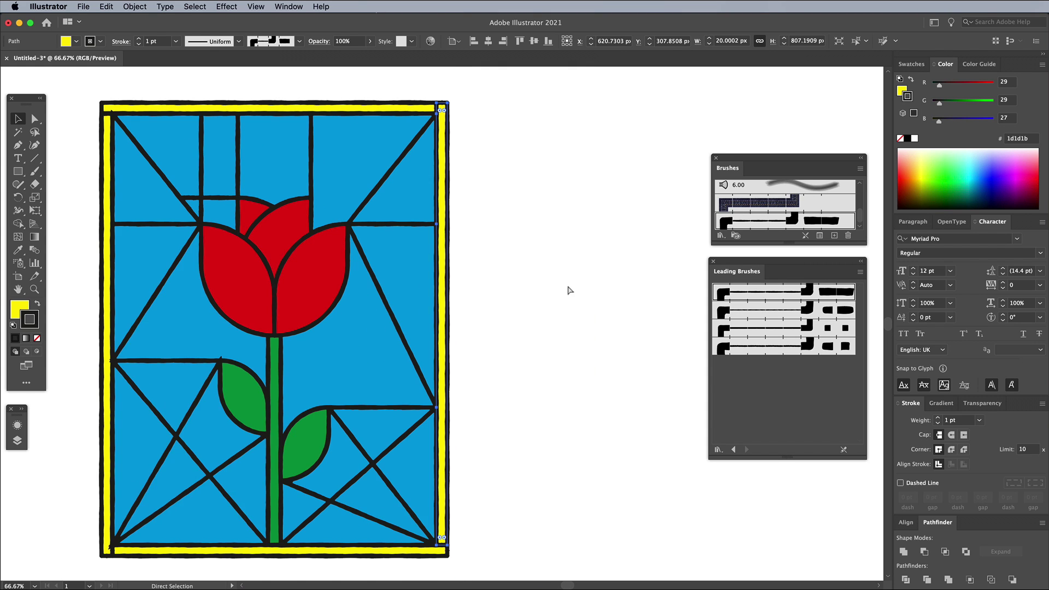
pyautogui.press('super+a')
pyautogui.click(171, 271)
pyautogui.click(344, 323)
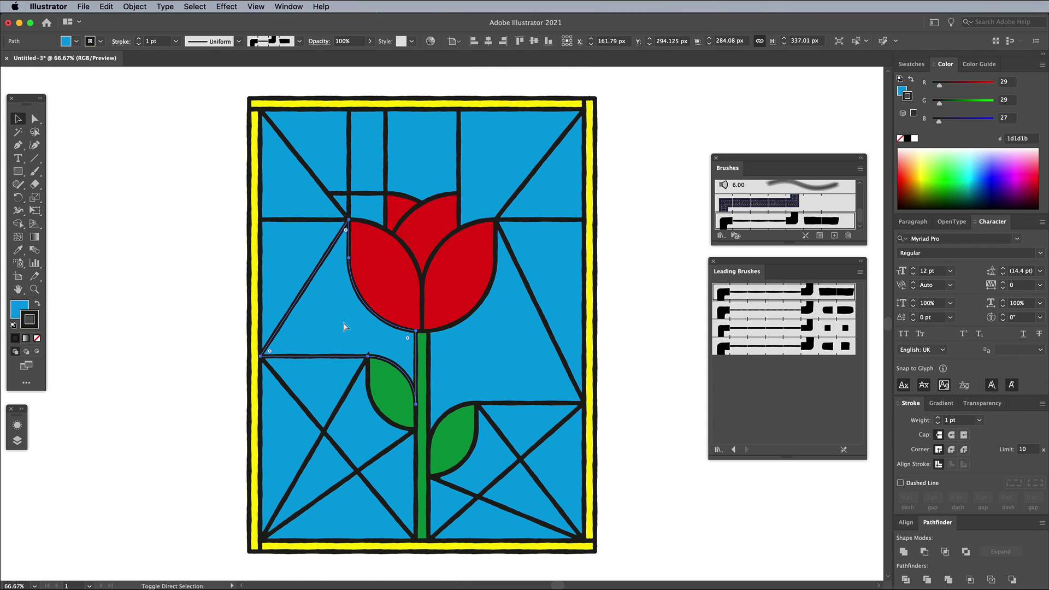
pyautogui.click(197, 309)
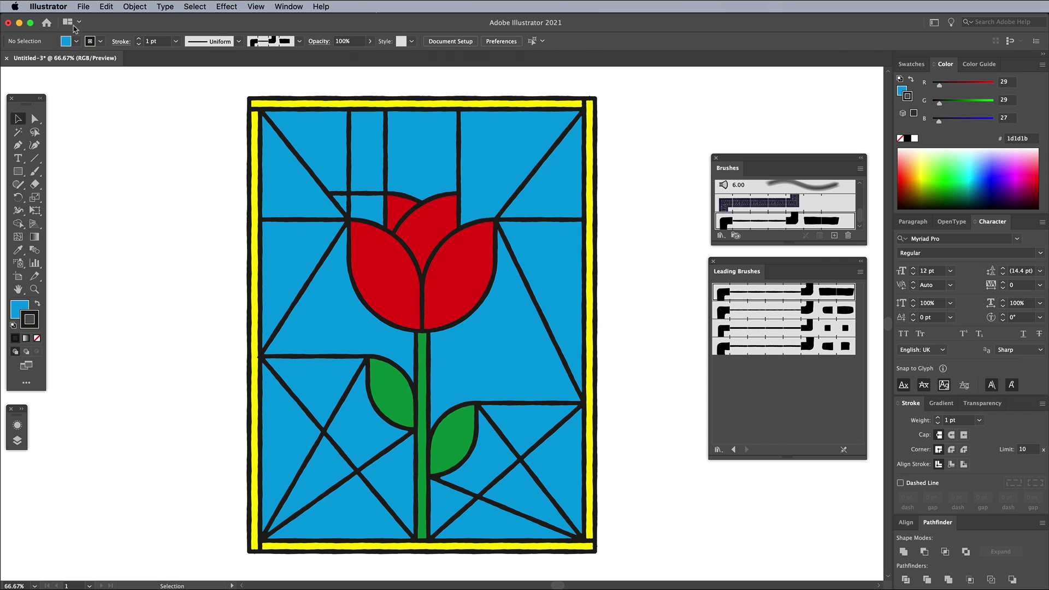
# Step: Export the window as Rose.psd, layered 300 ppi RGB, then minimize Illustrator
pyautogui.click(86, 6)
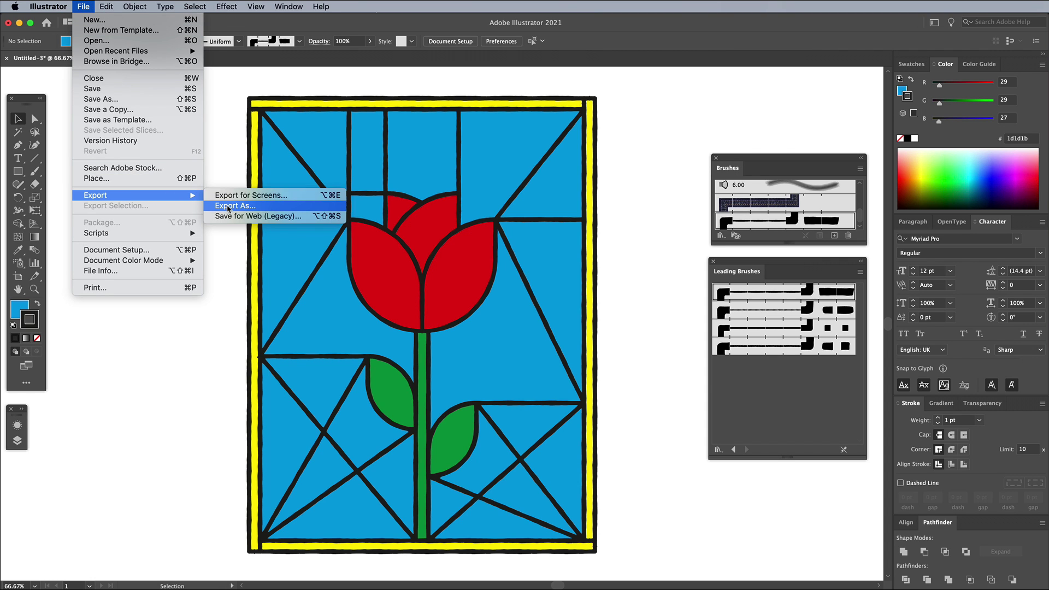
pyautogui.click(227, 207)
pyautogui.click(670, 243)
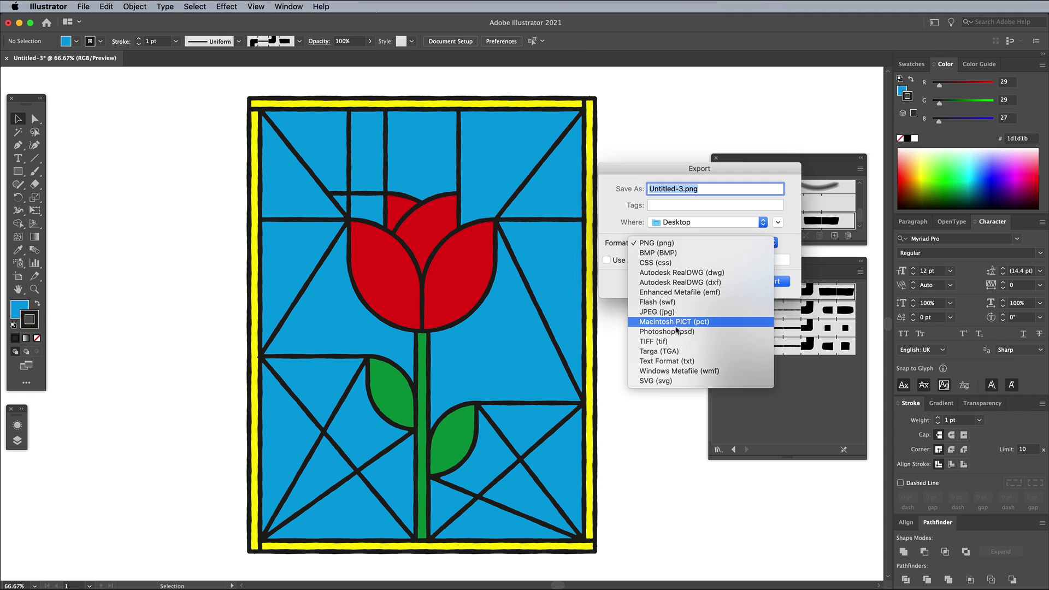
pyautogui.click(678, 331)
pyautogui.write('Rose.psd')
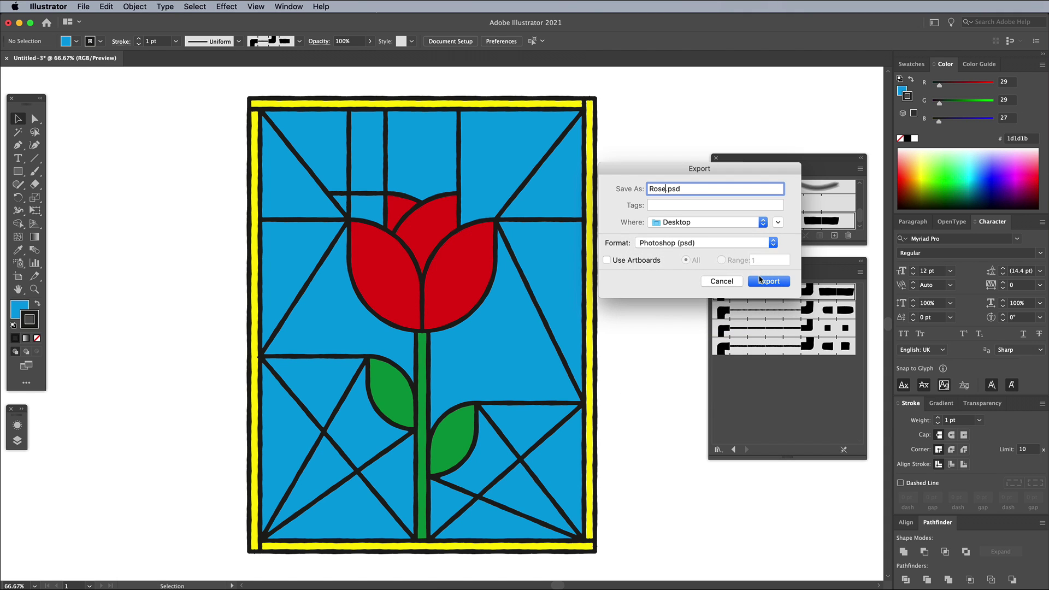
pyautogui.click(766, 282)
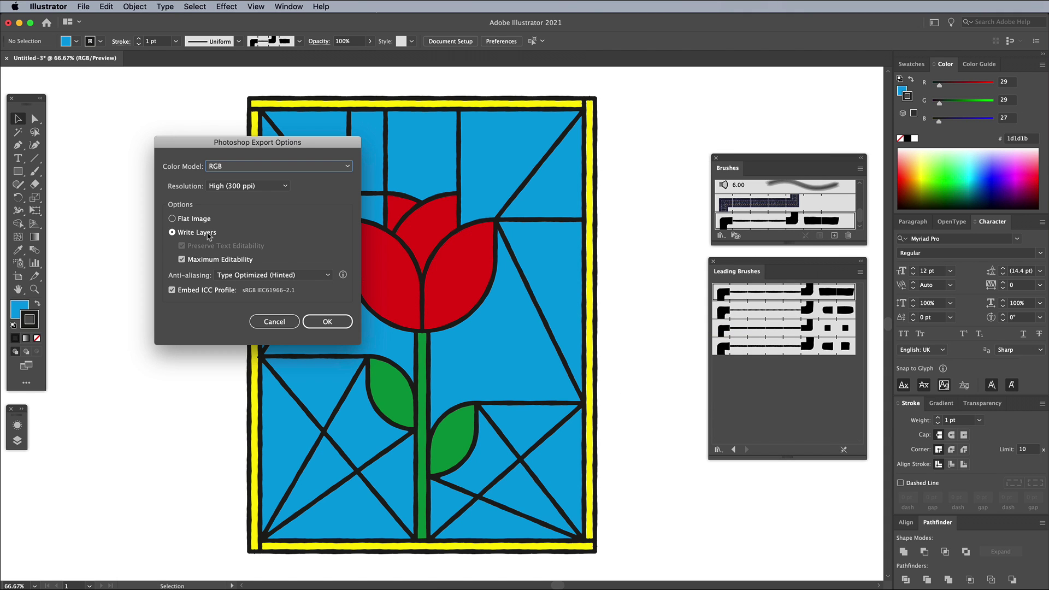
pyautogui.click(331, 321)
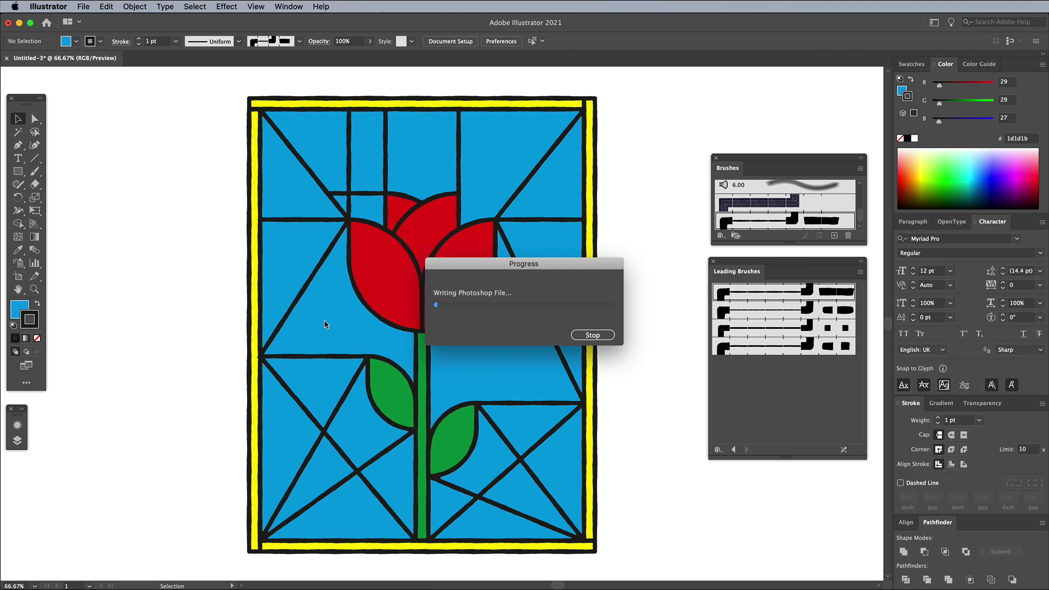
pyautogui.click(19, 23)
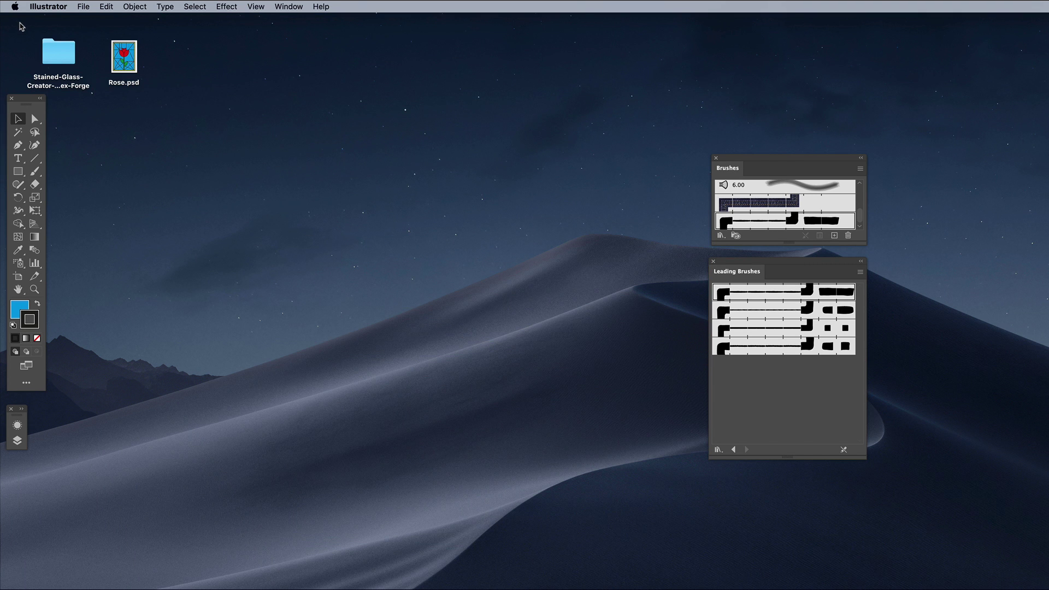
# Step: Open Rose.psd, expand Layer 1's groups and float the Styles panel beside the canvas
pyautogui.doubleClick(125, 62)
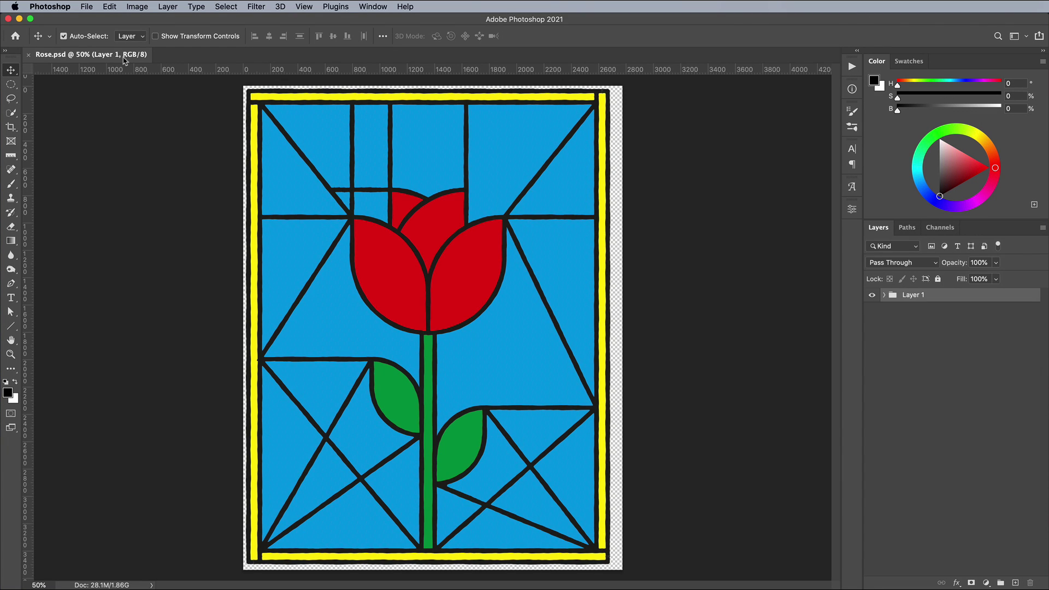
pyautogui.click(883, 296)
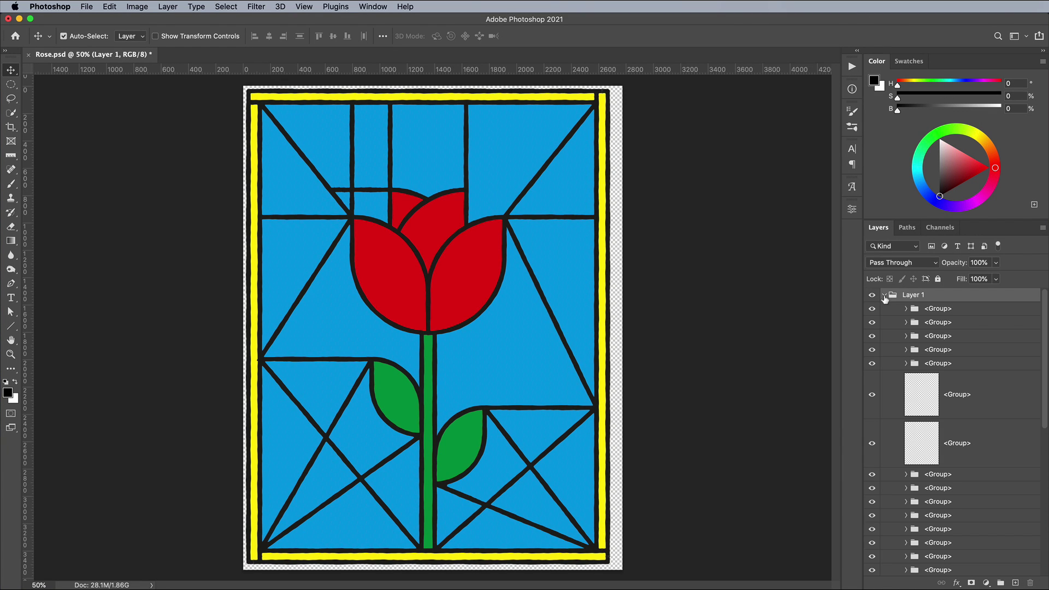
pyautogui.click(373, 7)
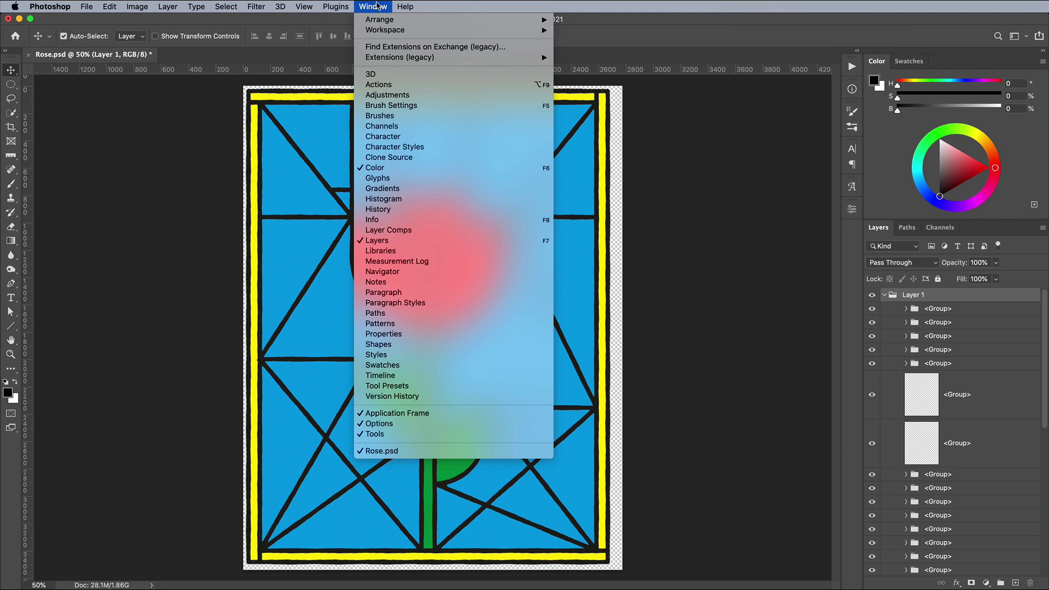
pyautogui.click(376, 354)
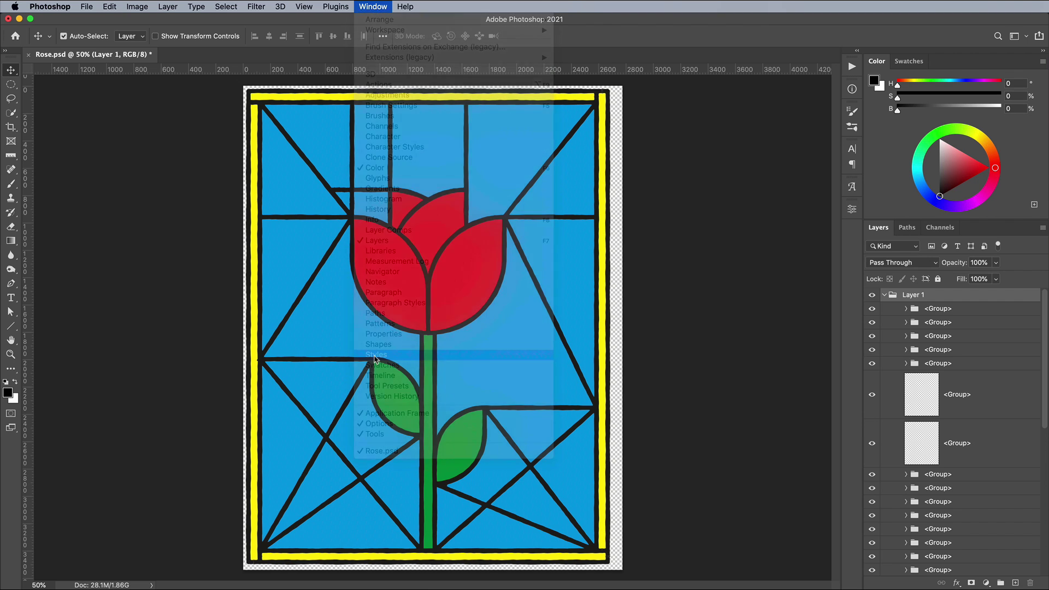
pyautogui.moveTo(930, 79); pyautogui.dragTo(657, 96)
# Step: Import both Dichroic Glass .asl files from the 1 Glass Styles folder and expand the first set
pyautogui.click(900, 105)
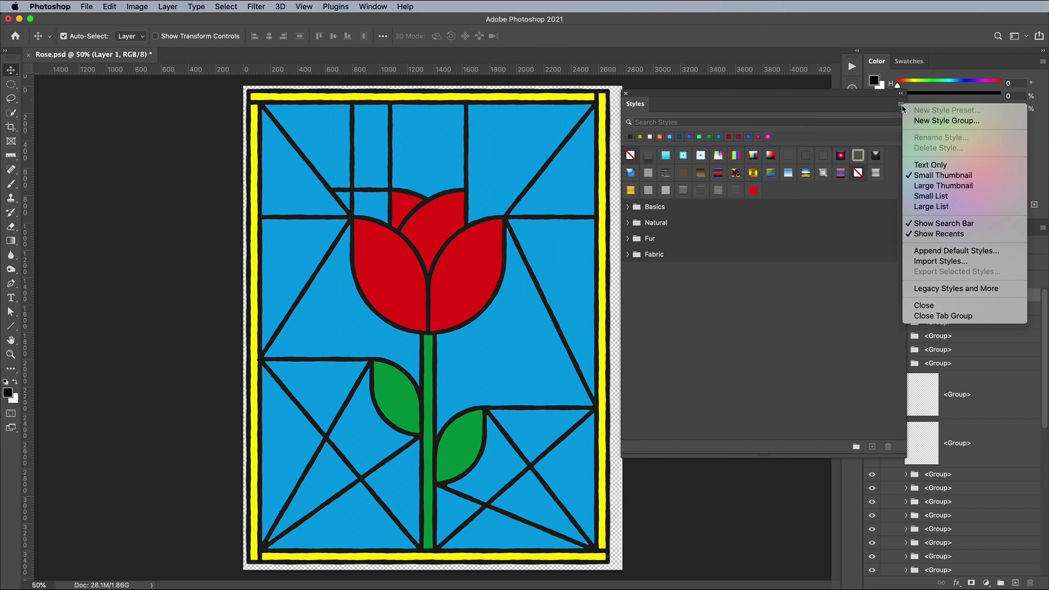
pyautogui.click(938, 262)
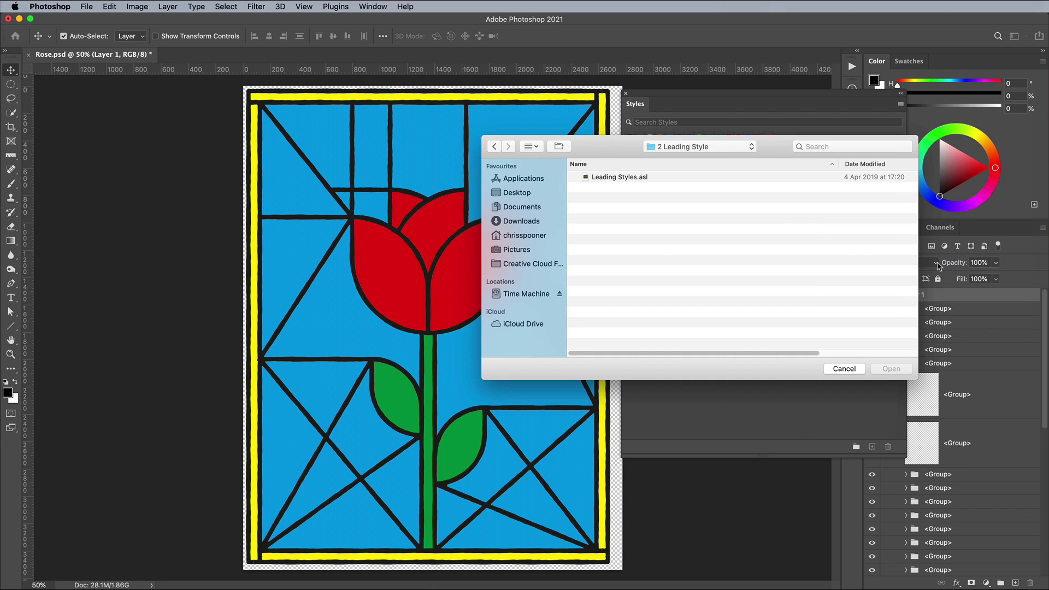
pyautogui.click(733, 152)
pyautogui.click(730, 156)
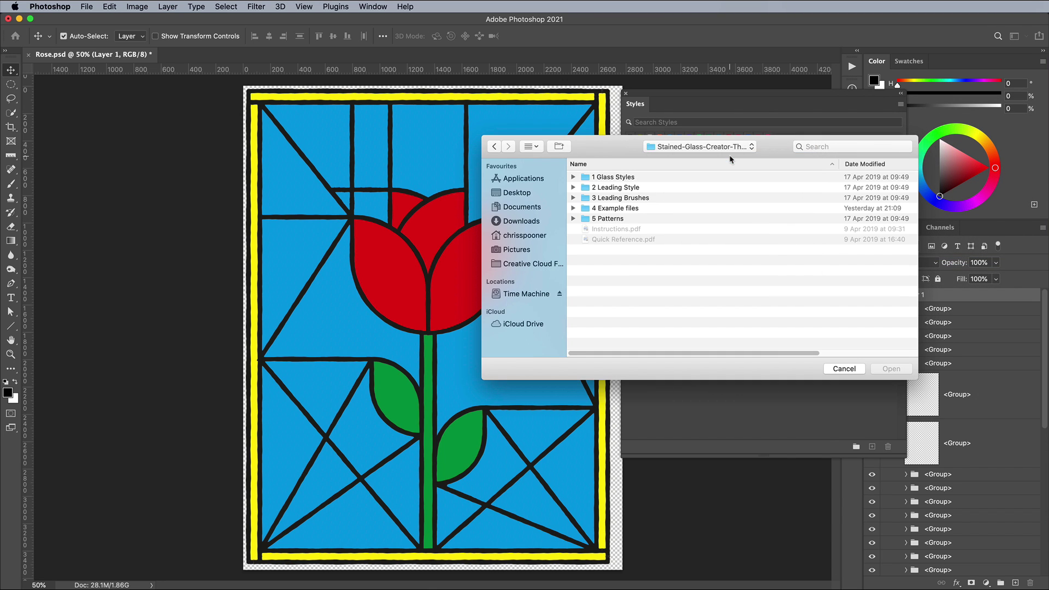
pyautogui.doubleClick(614, 178)
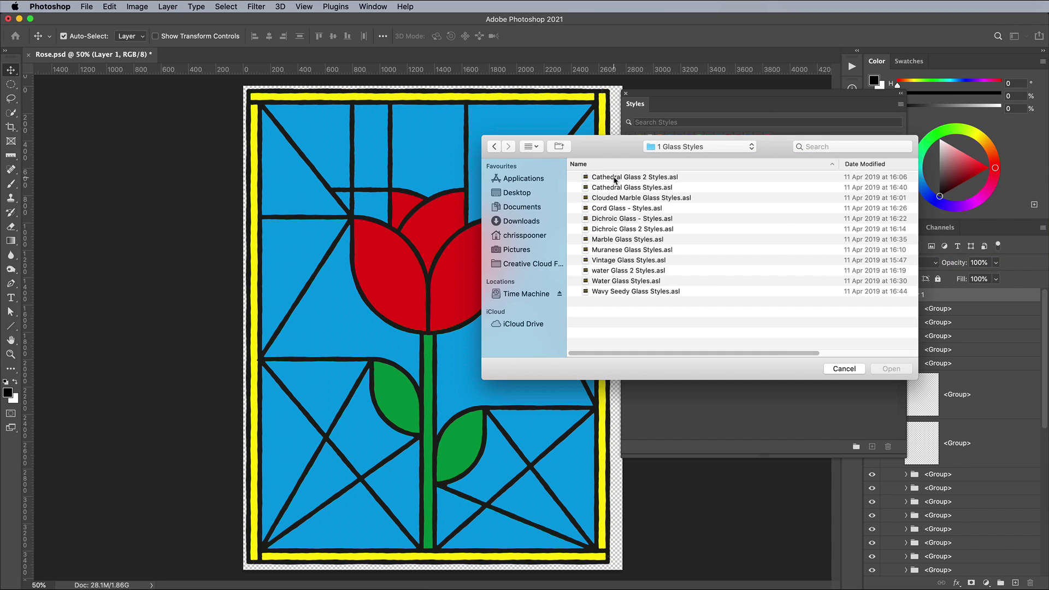
pyautogui.click(617, 219)
pyautogui.click(621, 231)
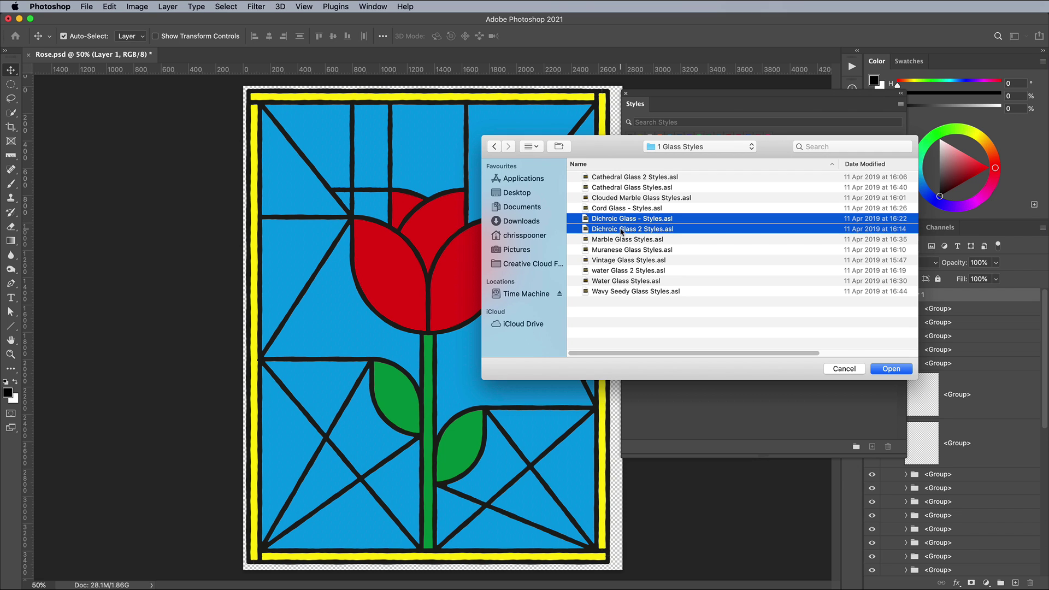
pyautogui.click(890, 368)
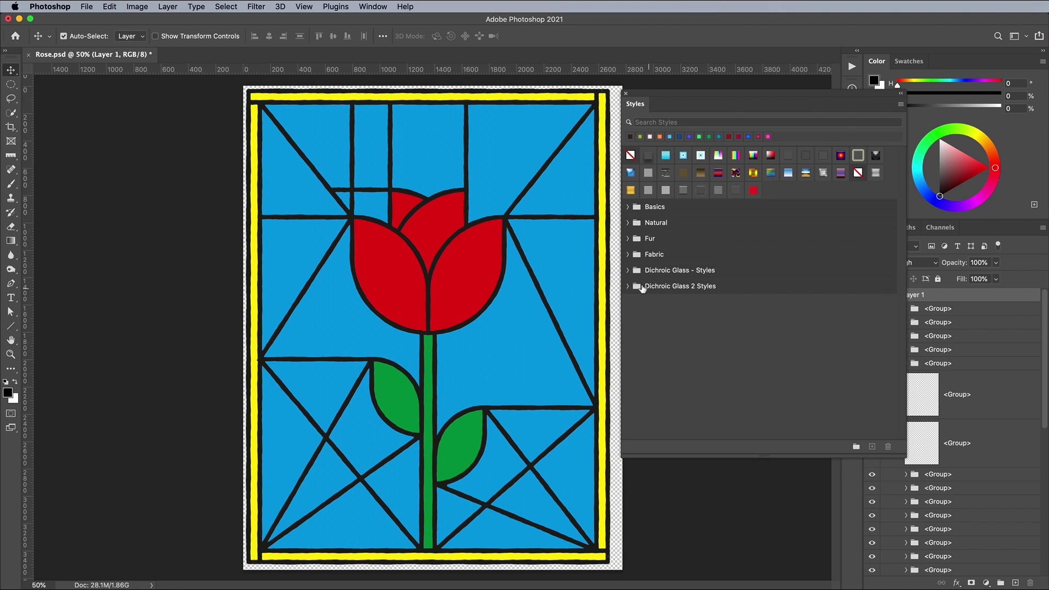
pyautogui.click(627, 270)
# Step: Give the upper blue panes light-blue, dark-blue and teal dichroic glass styles
pyautogui.click(628, 304)
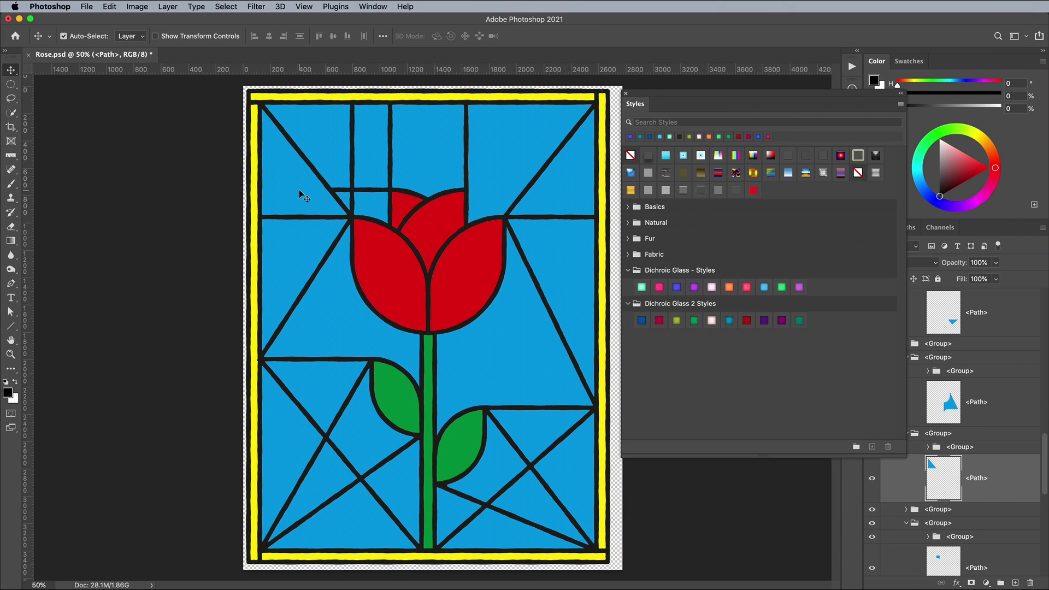
pyautogui.click(764, 287)
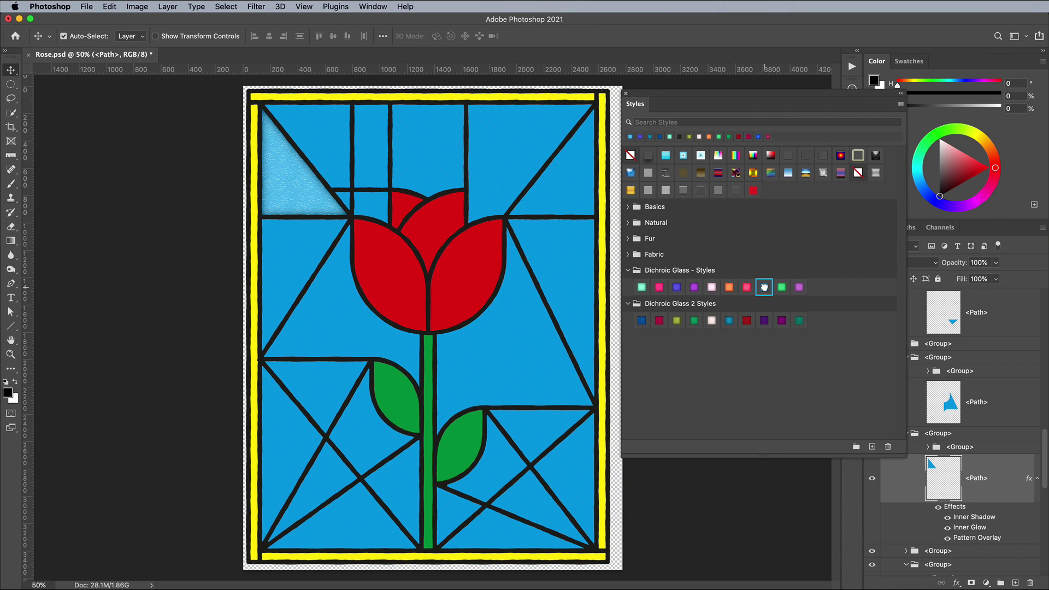
pyautogui.click(329, 146)
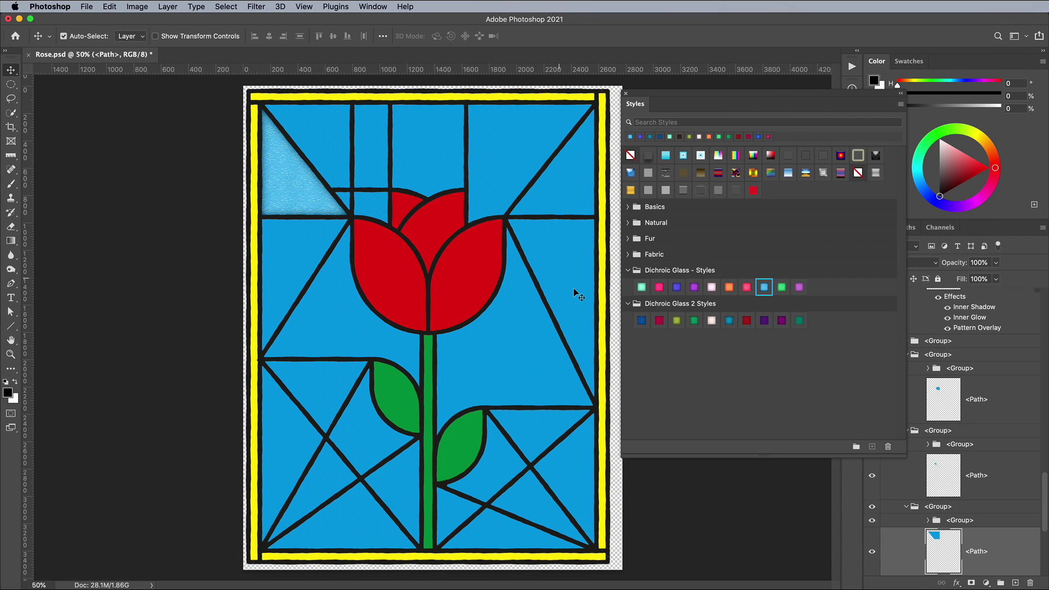
pyautogui.click(641, 320)
pyautogui.click(370, 203)
pyautogui.click(764, 287)
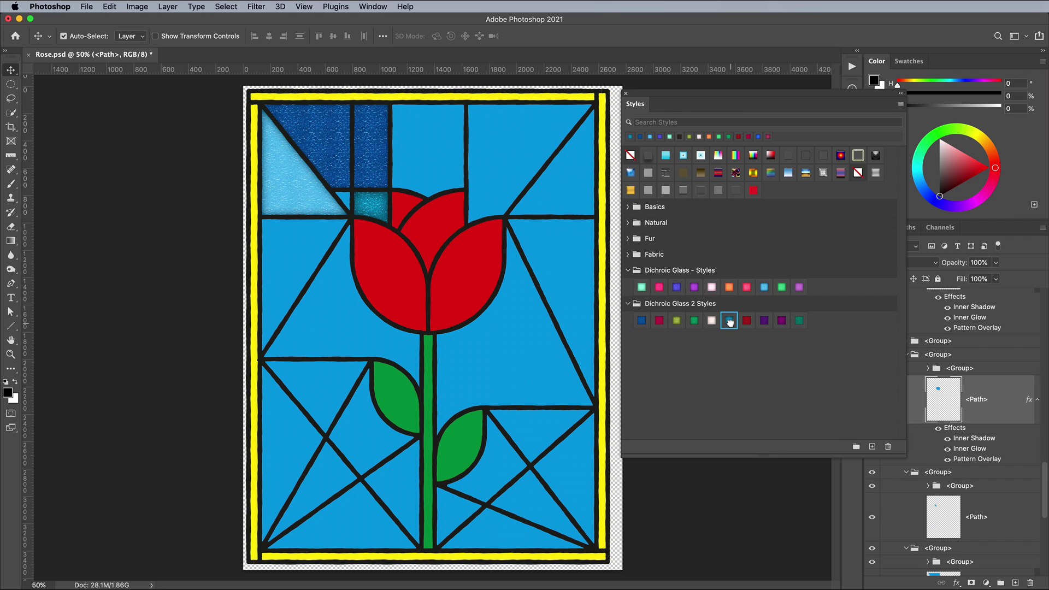
pyautogui.click(728, 320)
pyautogui.click(501, 138)
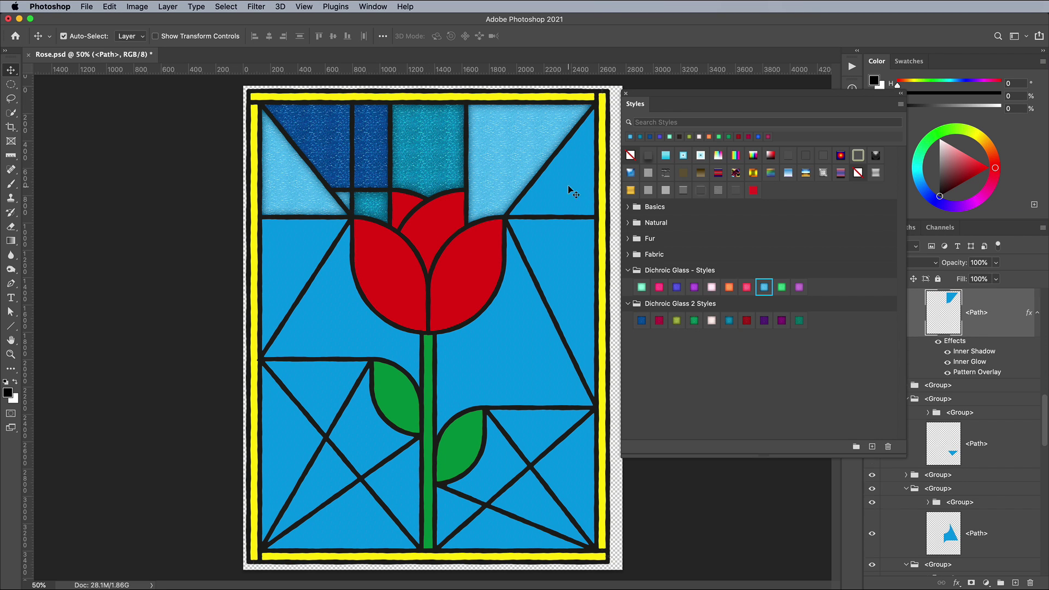
pyautogui.click(641, 320)
pyautogui.click(536, 329)
pyautogui.click(537, 329)
pyautogui.click(641, 320)
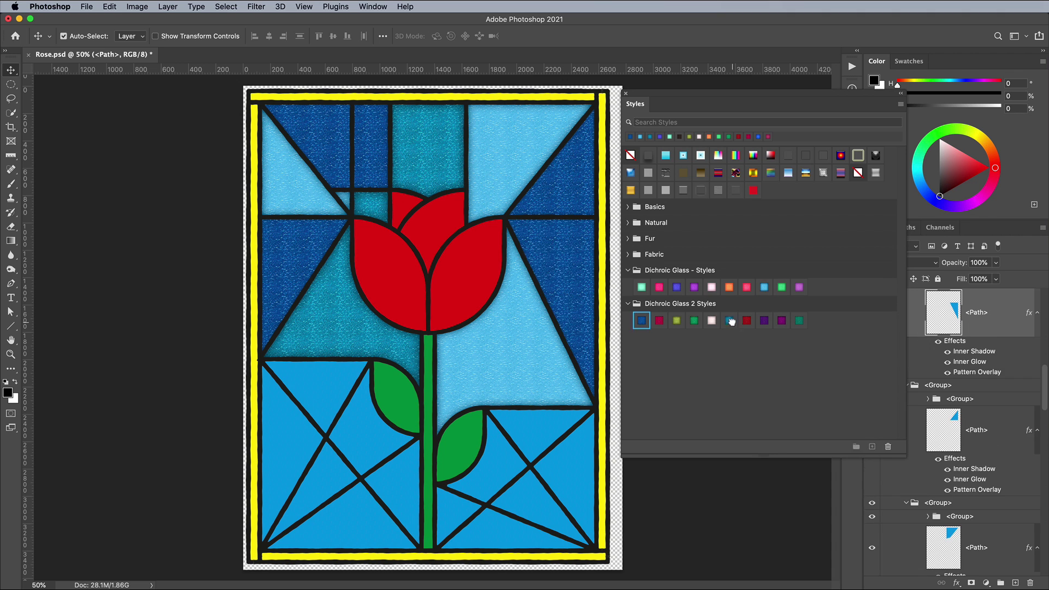
# Step: Drag dichroic glass styles onto the middle, lower and bottom-right panes
pyautogui.moveTo(616, 373); pyautogui.dragTo(371, 421)
pyautogui.moveTo(764, 287); pyautogui.dragTo(391, 491)
pyautogui.moveTo(641, 321); pyautogui.dragTo(540, 492)
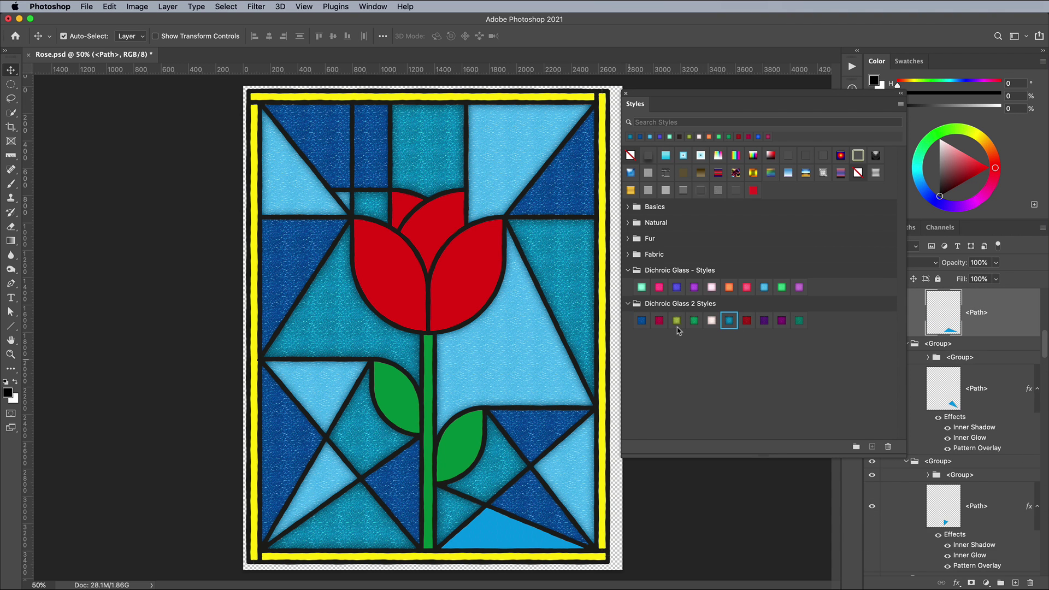
pyautogui.moveTo(764, 288); pyautogui.dragTo(525, 527)
# Step: Give two tulip petals red dichroic glass and the leaves light-green glass
pyautogui.click(473, 293)
pyautogui.click(747, 321)
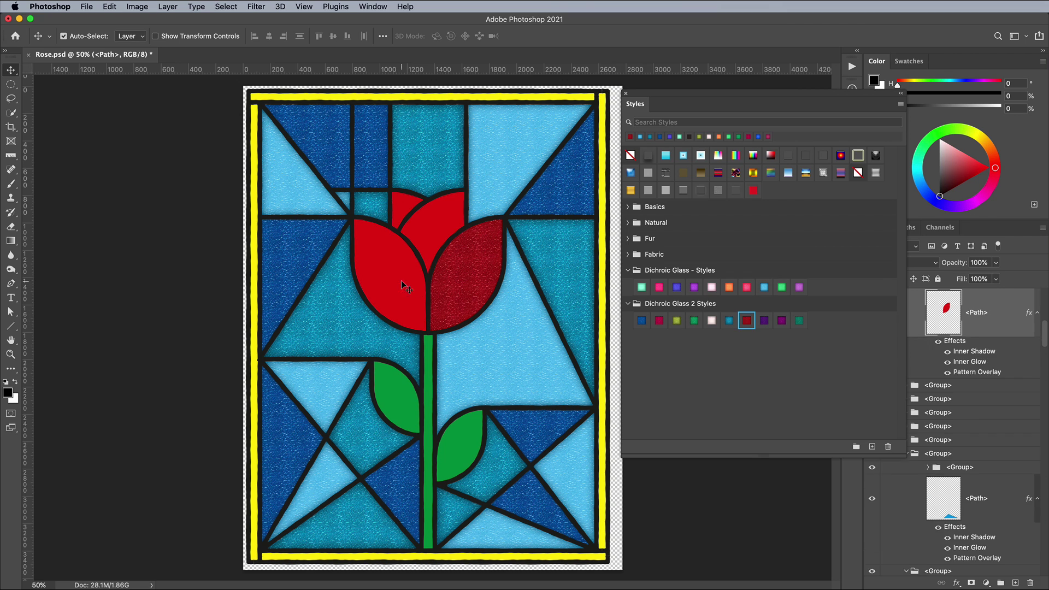
pyautogui.click(404, 284)
pyautogui.click(747, 320)
pyautogui.click(394, 396)
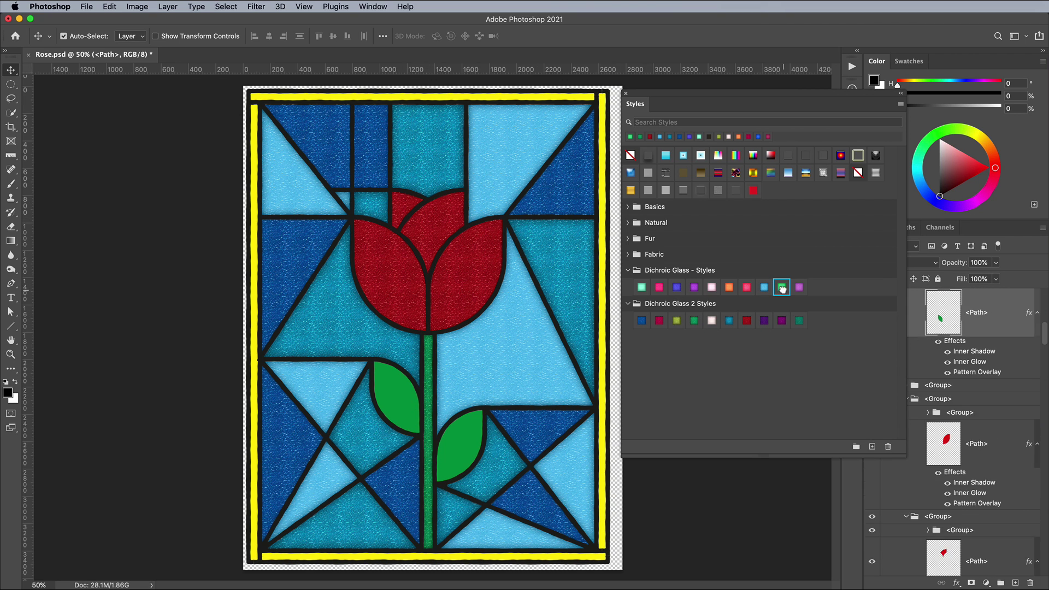
pyautogui.click(676, 321)
# Step: Give the outer frame olive-green glass and add a saturation adjustment masked to the bottom bar
pyautogui.click(676, 321)
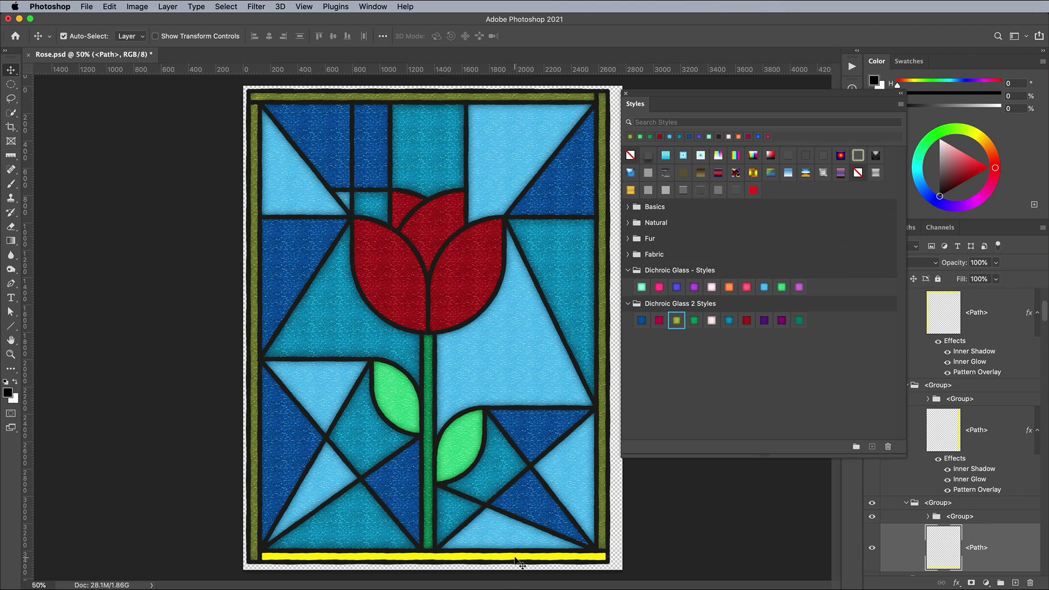
pyautogui.press('super')
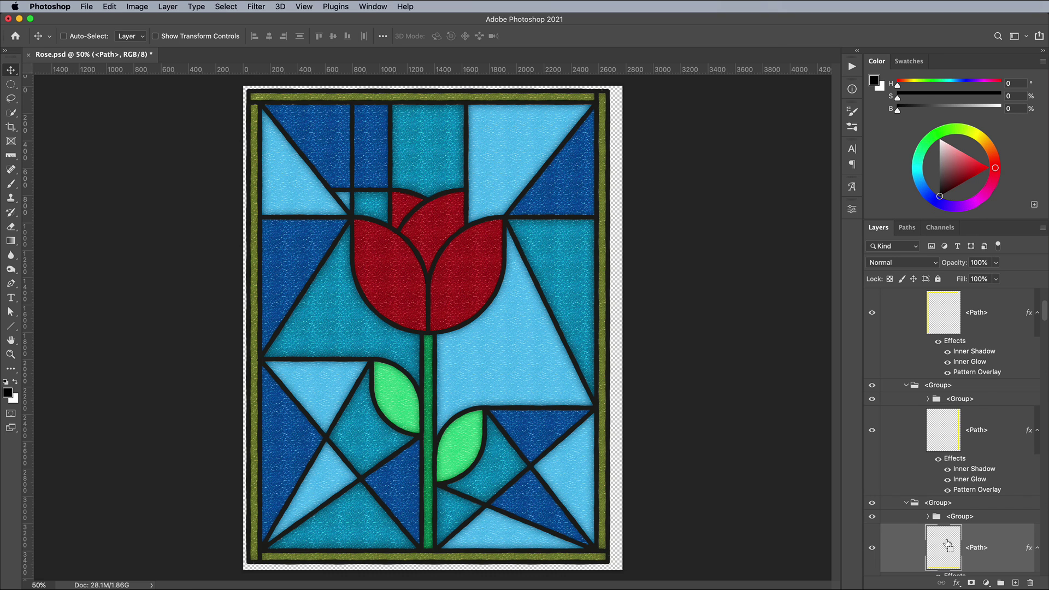
pyautogui.keyDown('super'); pyautogui.click(948, 545); pyautogui.keyUp('super')
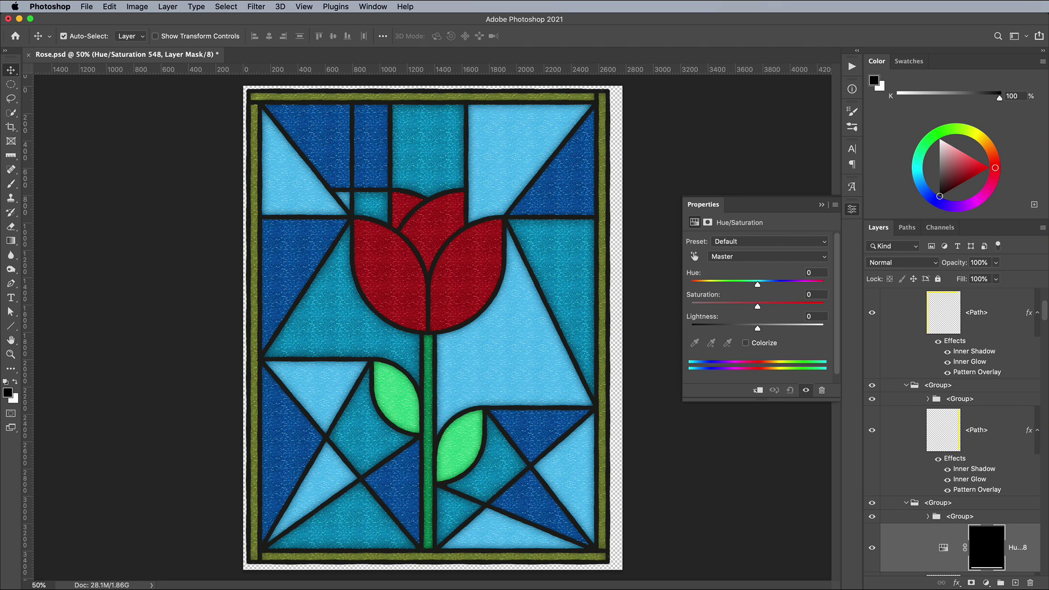
pyautogui.moveTo(757, 306)
pyautogui.mouseDown()
pyautogui.moveTo(790, 309)
pyautogui.moveTo(775, 307)
pyautogui.mouseUp()
# Step: Add Hue/Saturation boosts to the right border (+39), a front petal and the back petal (+25)
pyautogui.click(603, 242)
pyautogui.click(986, 582)
pyautogui.click(472, 283)
pyautogui.click(986, 582)
pyautogui.click(437, 228)
pyautogui.click(986, 582)
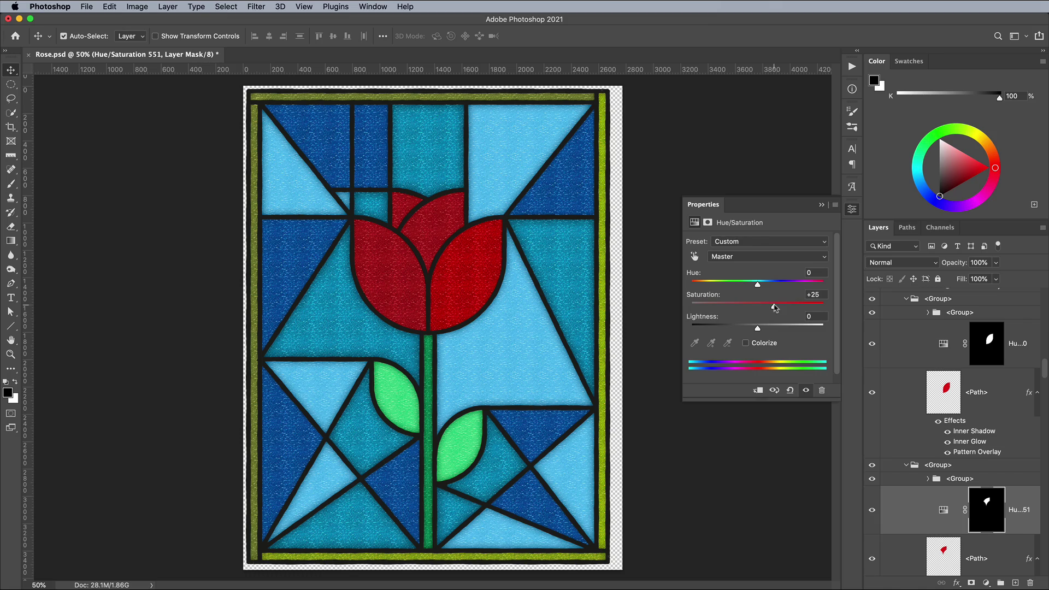
# Step: Collapse the Properties panel to view the finished stained-glass tulip
pyautogui.click(851, 210)
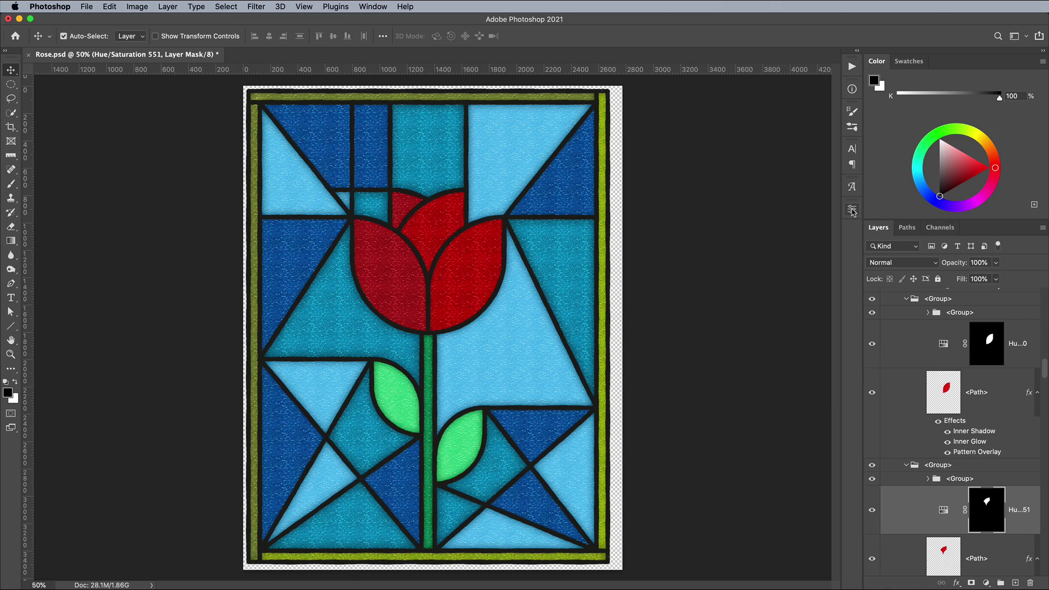